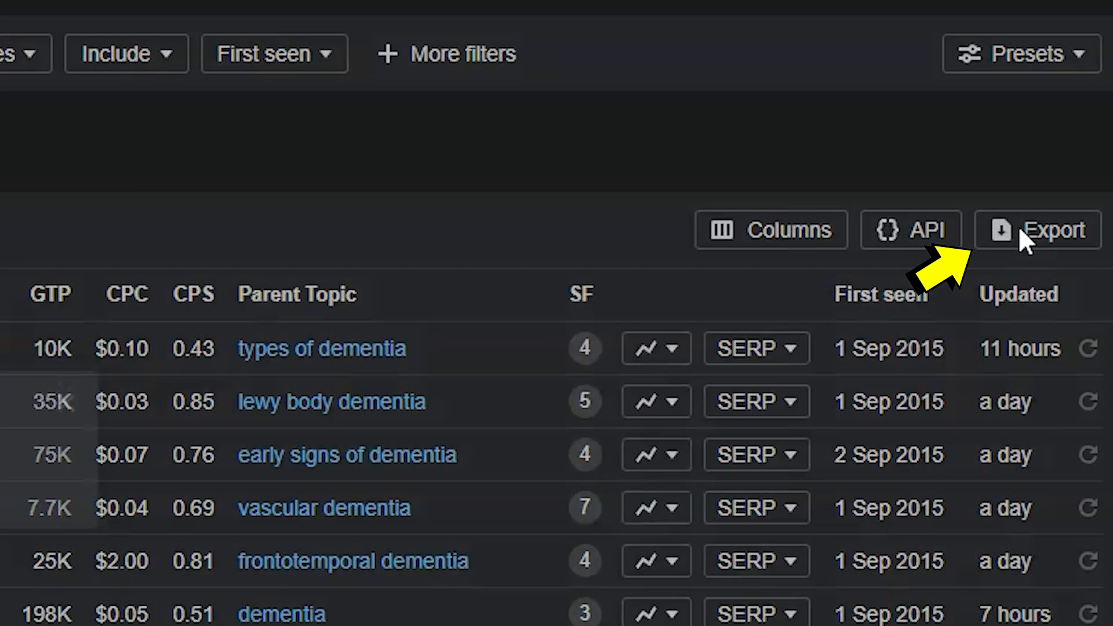
- Review the top queries in Search Console's search performance report and open the report's export options
{"action": "left_click", "coordinate": [1040, 227]}
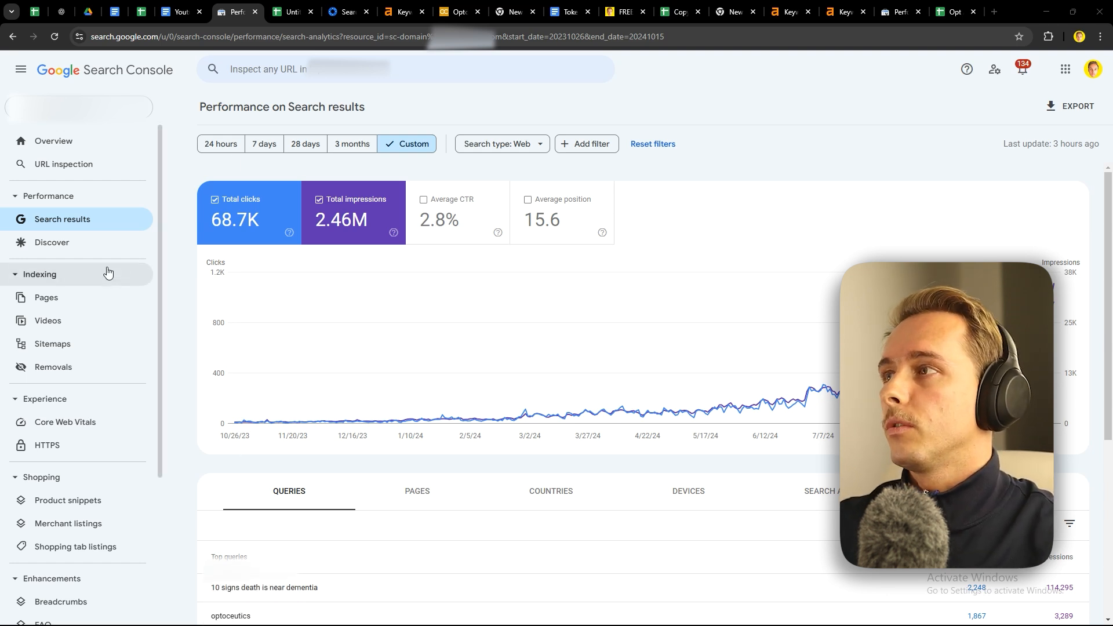
{"action": "scroll", "coordinate": [209, 377], "scroll_direction": "down", "scroll_amount": 4}
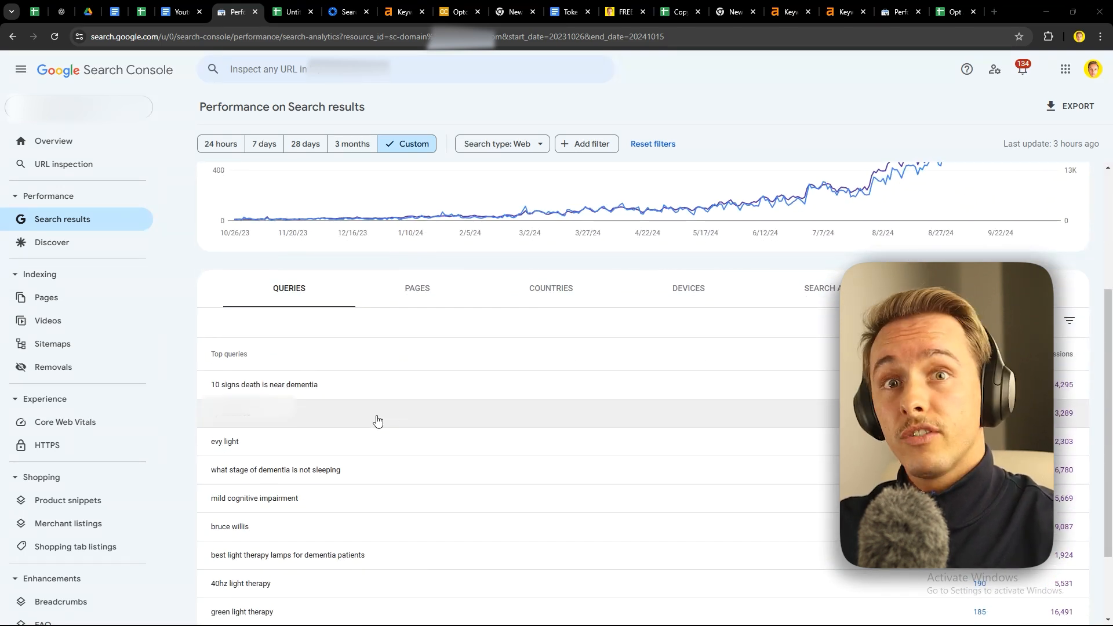
{"action": "left_click", "coordinate": [1076, 112]}
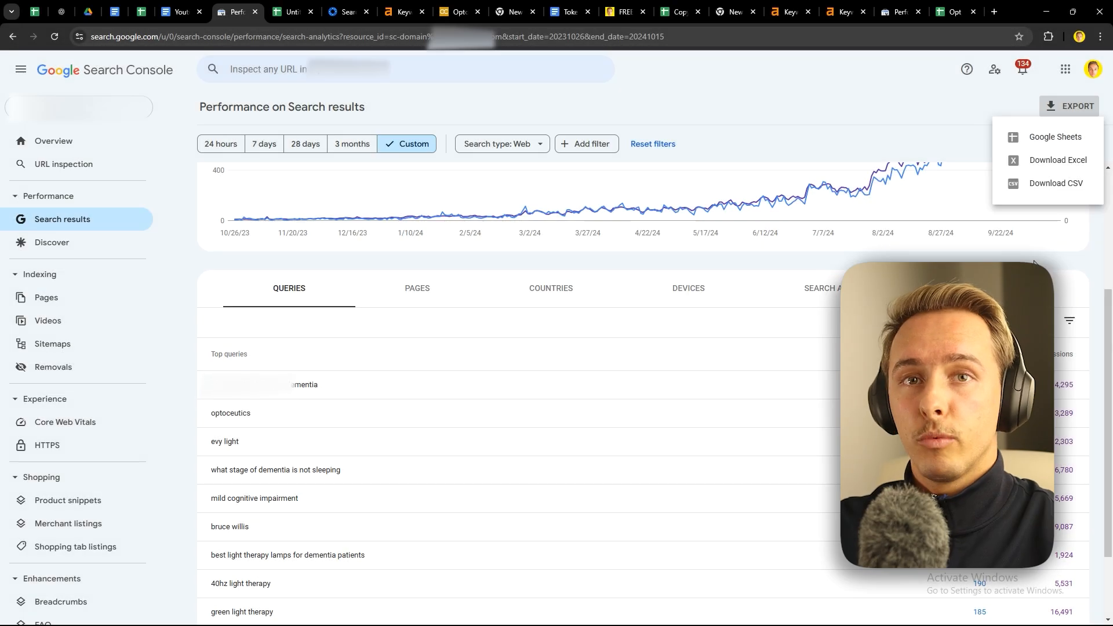
{"action": "scroll", "coordinate": [658, 371], "scroll_direction": "down", "scroll_amount": 2}
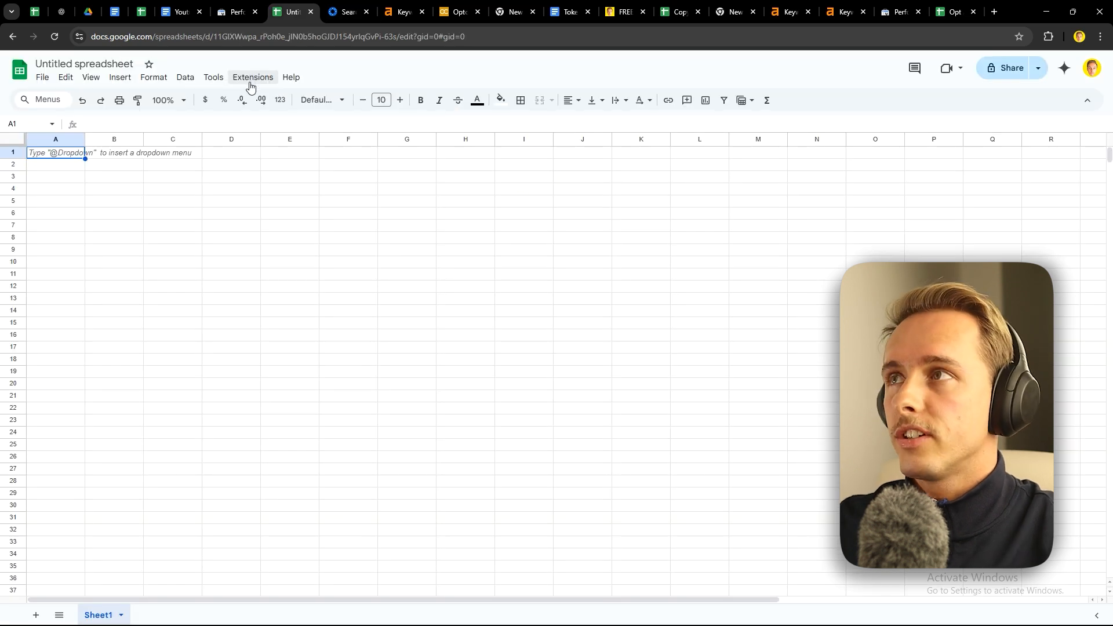
- Open the Search Analytics for Sheets add-on in the untitled spreadsheet and start a Search Console request
{"action": "left_click", "coordinate": [246, 84]}
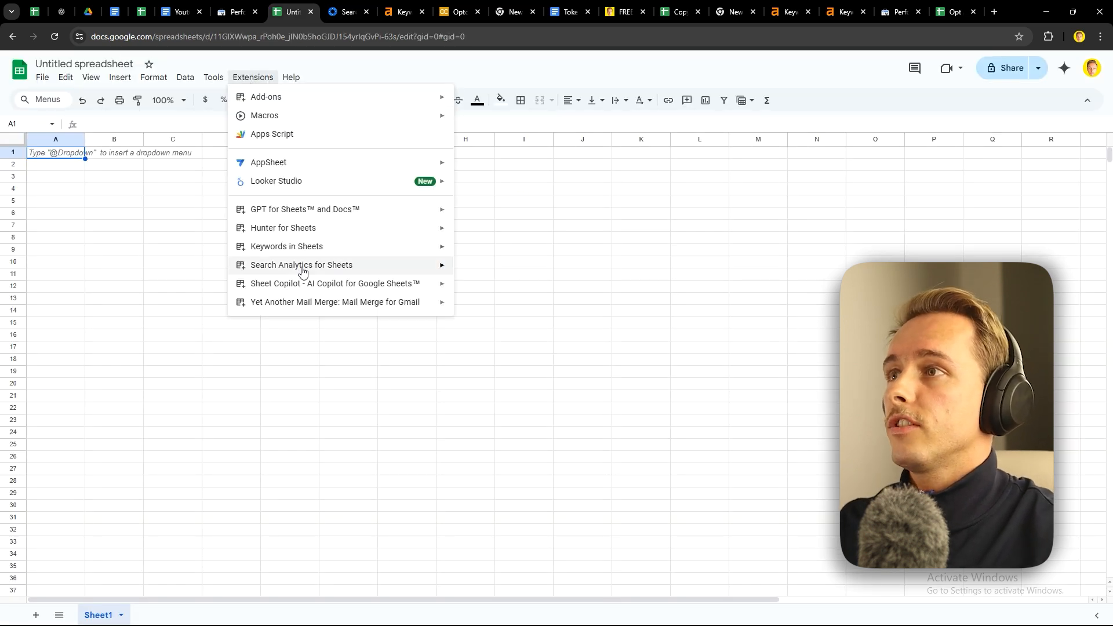
{"action": "mouse_move", "coordinate": [277, 273]}
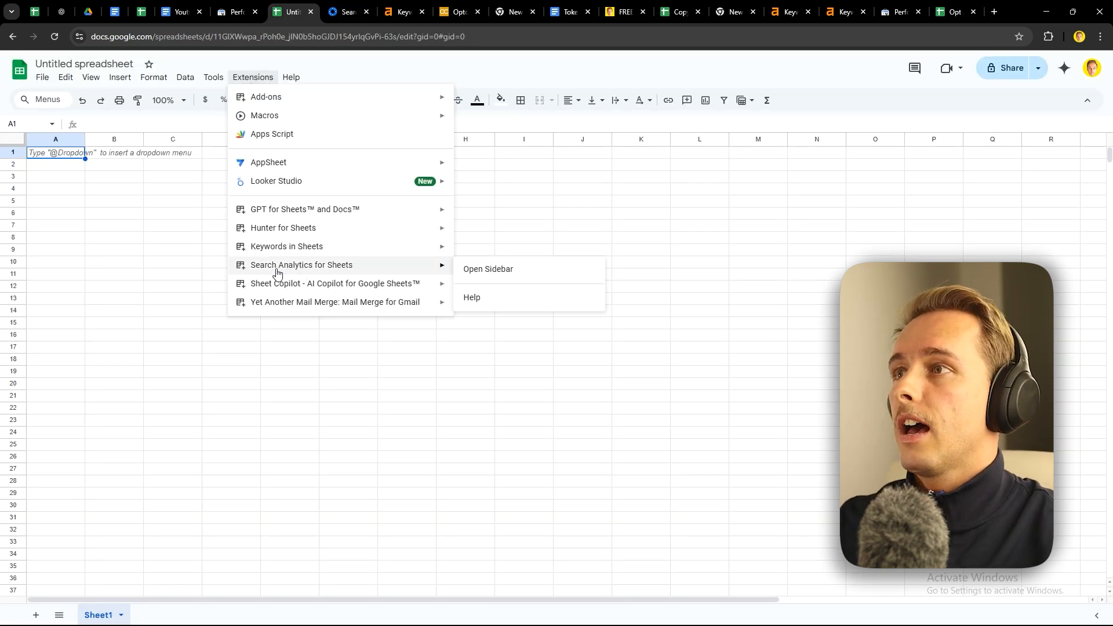
{"action": "left_click", "coordinate": [469, 270]}
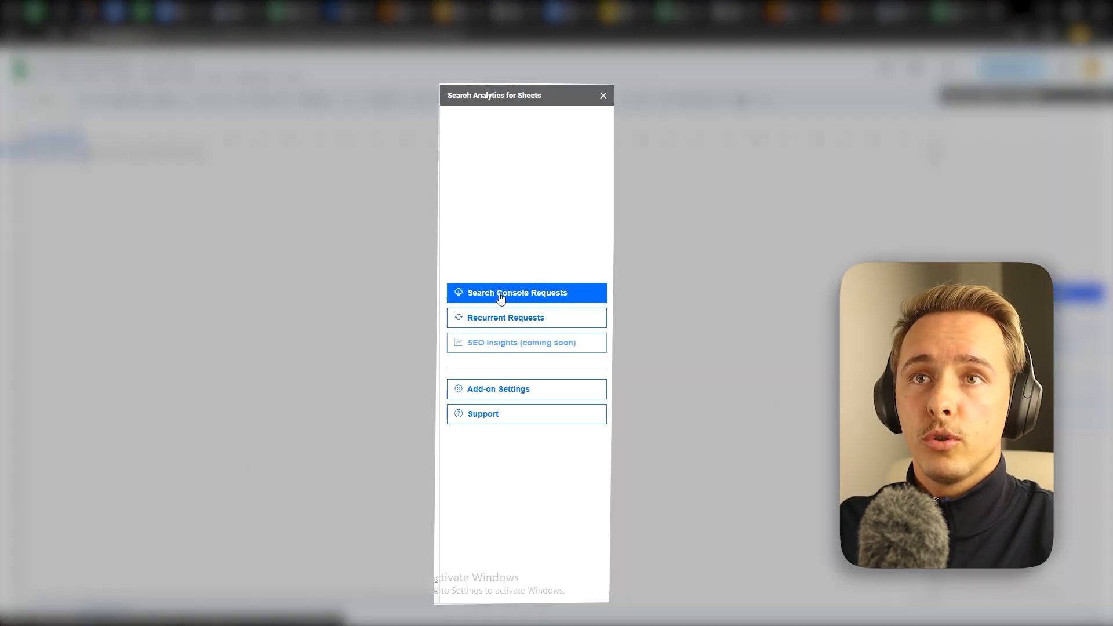
{"action": "left_click", "coordinate": [500, 295]}
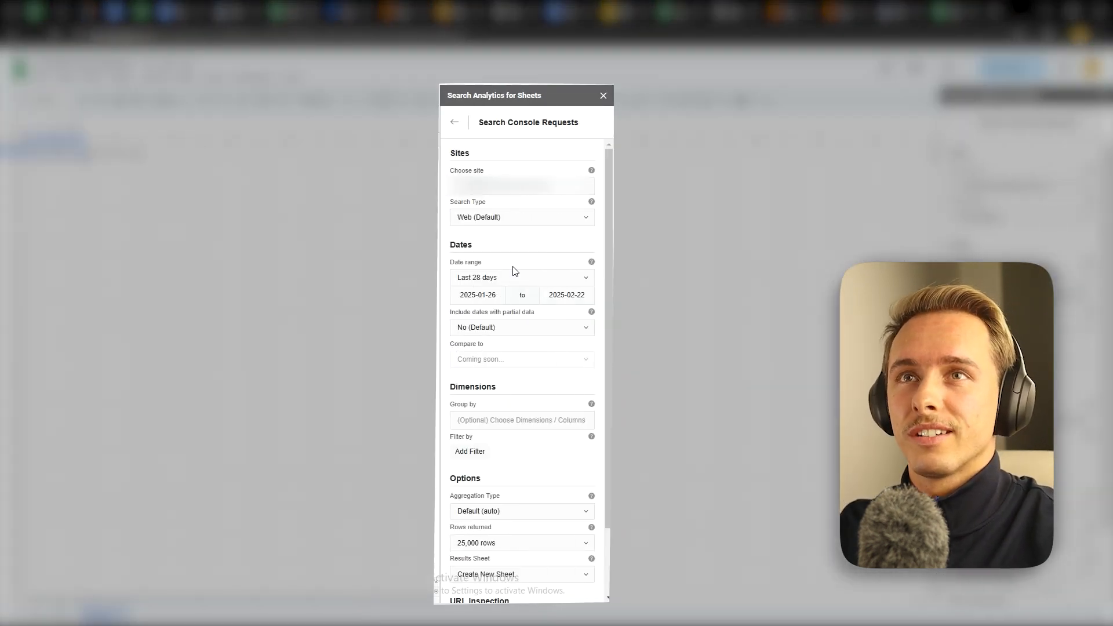
- Choose the website for the request and set its date range to All time
{"action": "left_click", "coordinate": [498, 185]}
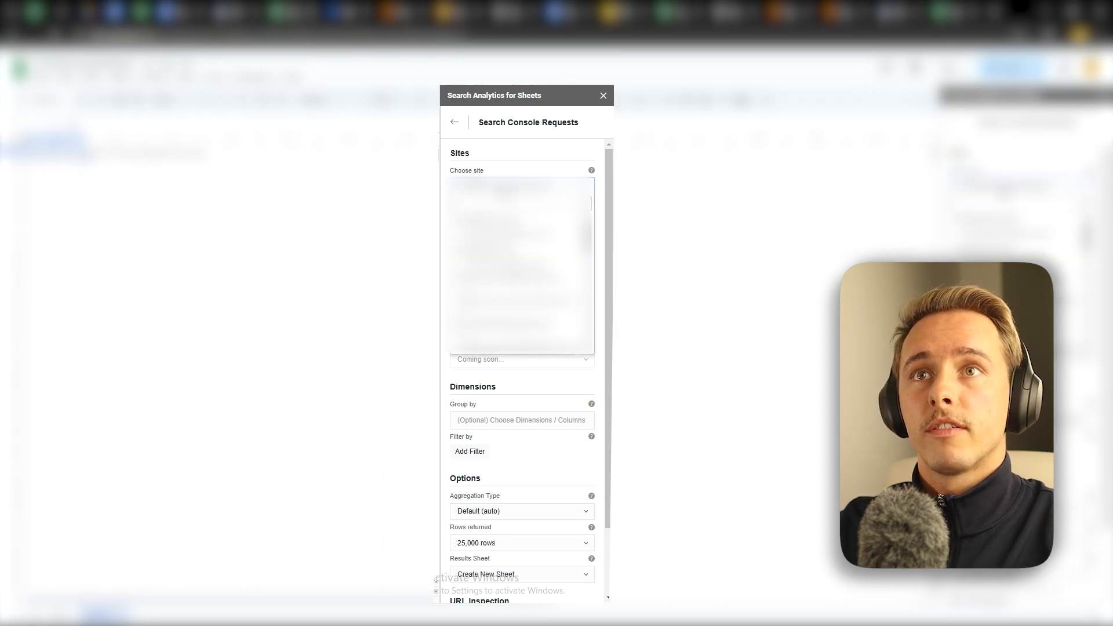
{"action": "left_click", "coordinate": [497, 268]}
{"action": "left_click", "coordinate": [489, 280]}
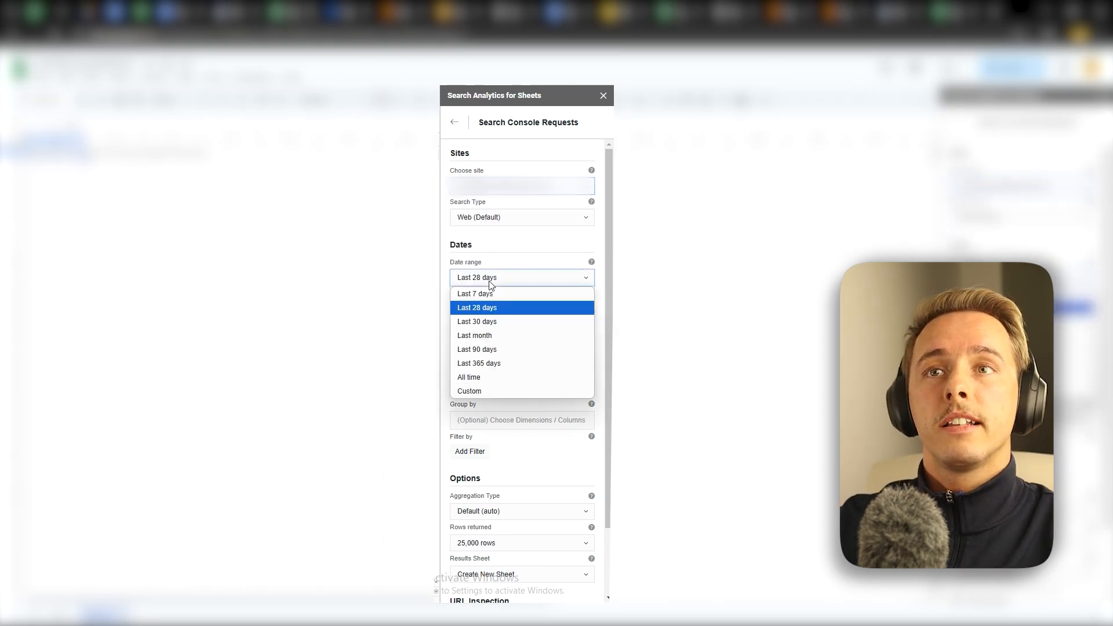
{"action": "left_click", "coordinate": [512, 377]}
- Group the results by Query and request the Search Console data with 25,000 rows returned
{"action": "scroll", "coordinate": [517, 406], "scroll_direction": "down", "scroll_amount": 1}
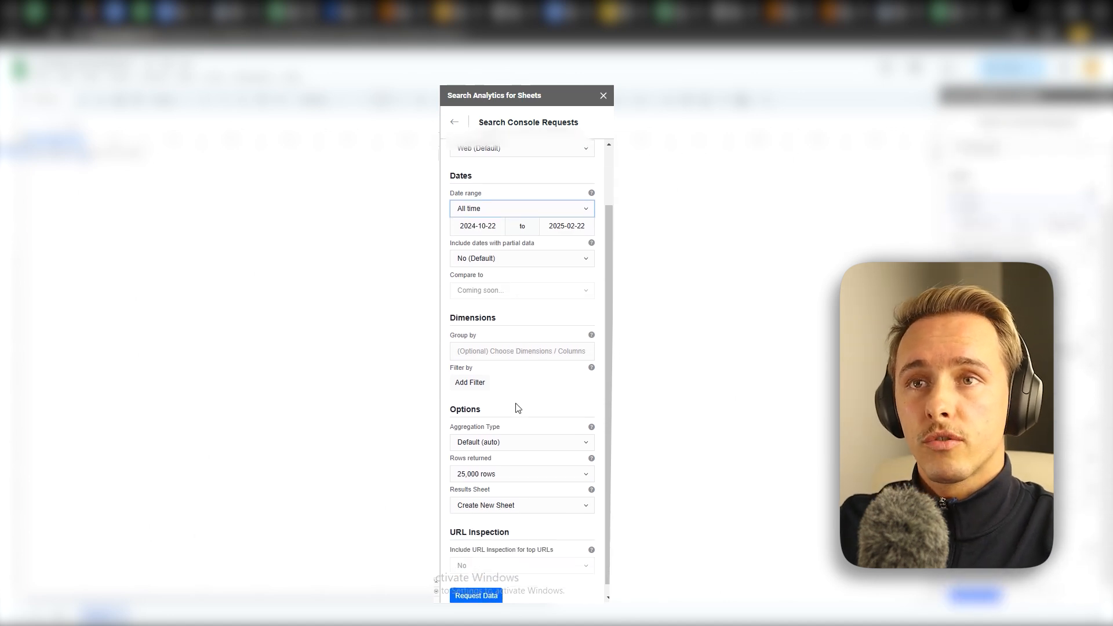
{"action": "left_click", "coordinate": [497, 349]}
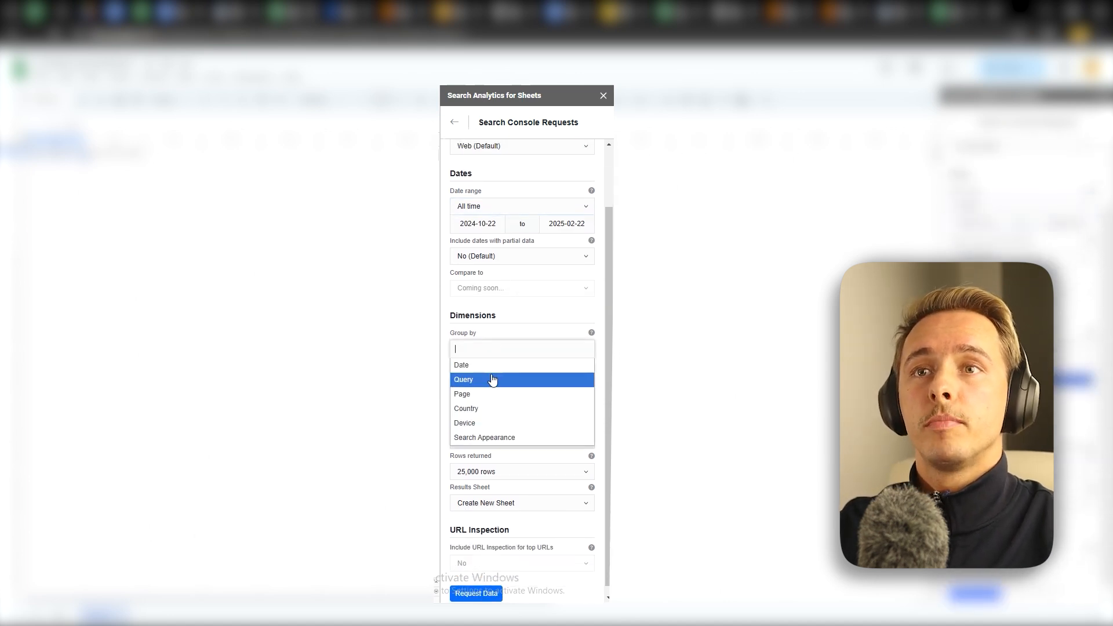
{"action": "left_click", "coordinate": [492, 379]}
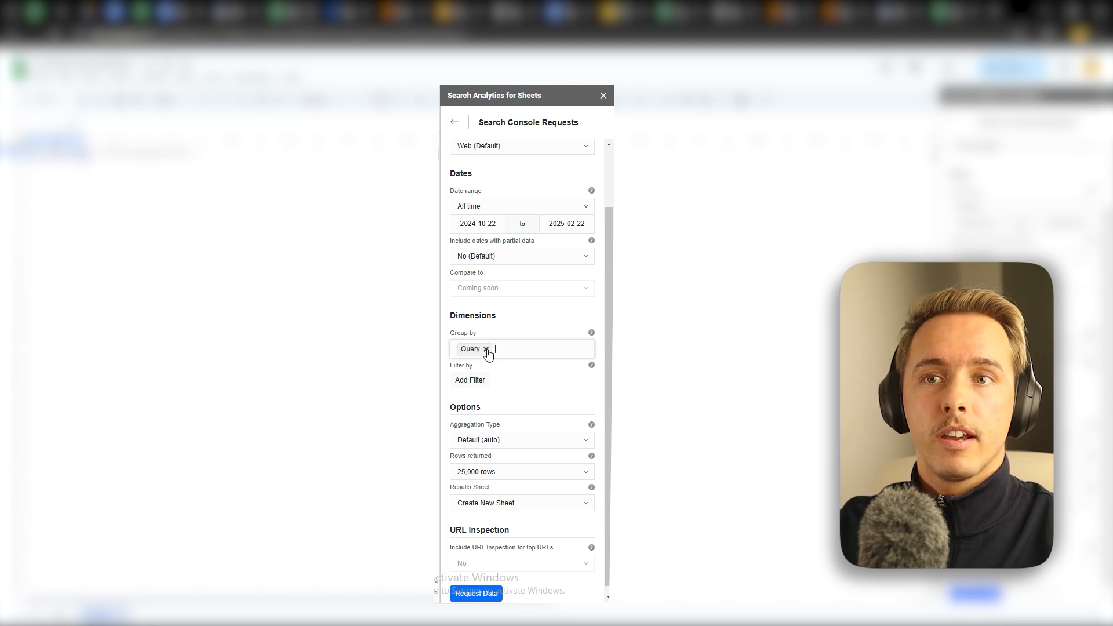
{"action": "scroll", "coordinate": [499, 439], "scroll_direction": "down", "scroll_amount": 1}
{"action": "left_click", "coordinate": [507, 467]}
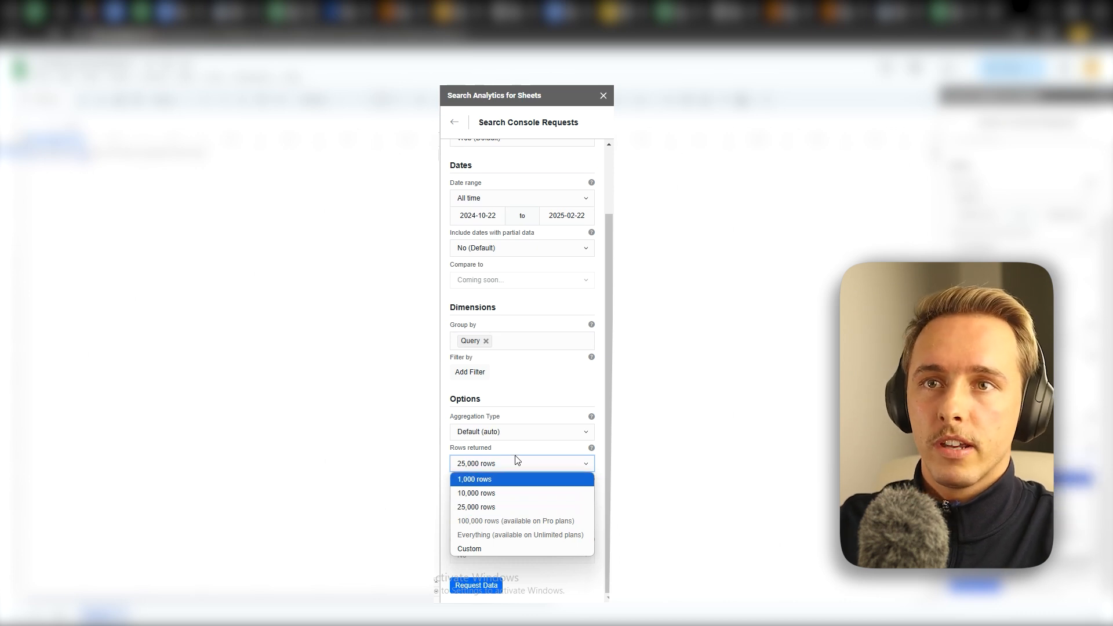
{"action": "left_click", "coordinate": [523, 399]}
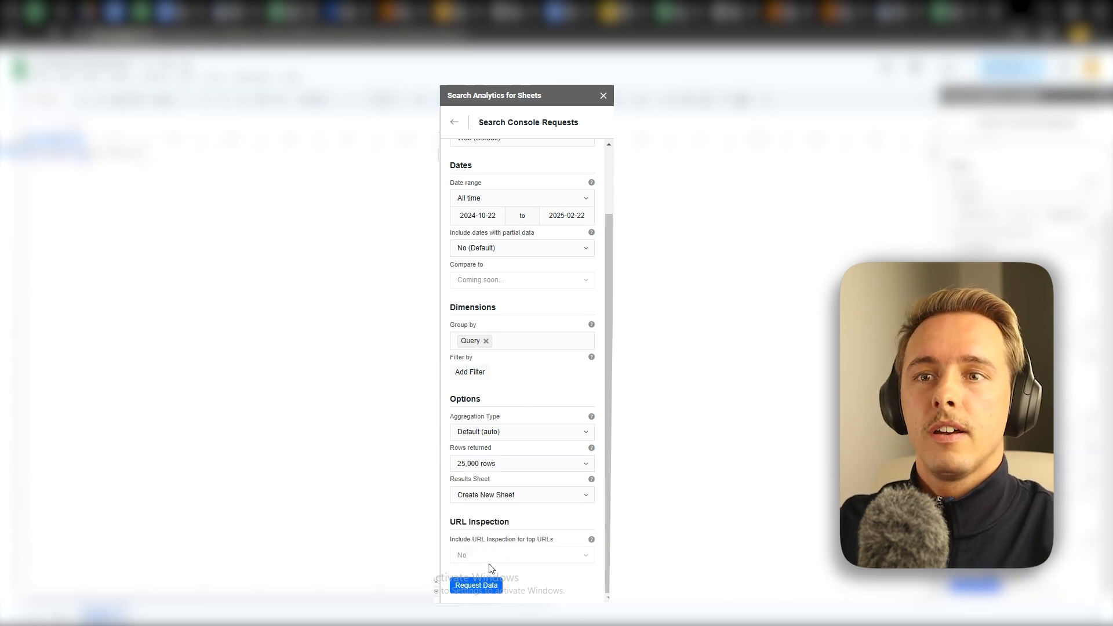
{"action": "left_click", "coordinate": [487, 584]}
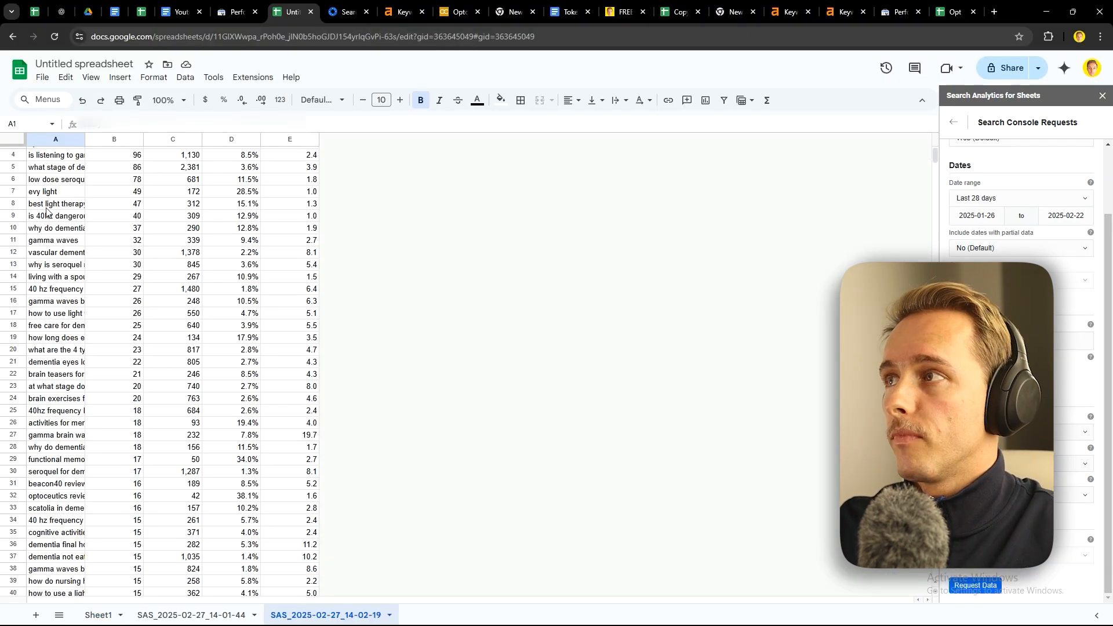
- Examine the retrieved query list down to its last row and look through the queries near the end
{"action": "scroll", "coordinate": [47, 211], "scroll_direction": "down", "scroll_amount": 1}
{"action": "left_click", "coordinate": [47, 216]}
{"action": "scroll", "coordinate": [46, 216], "scroll_direction": "down", "scroll_amount": 3}
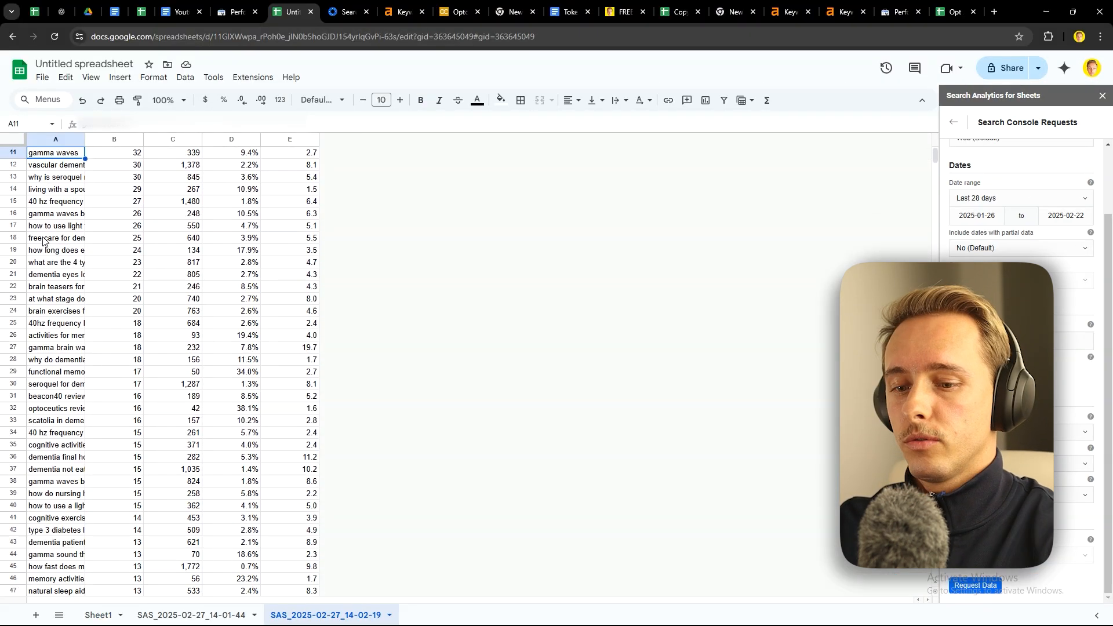
{"action": "key", "text": "ctrl+Down"}
{"action": "scroll", "coordinate": [43, 240], "scroll_direction": "down", "scroll_amount": 1}
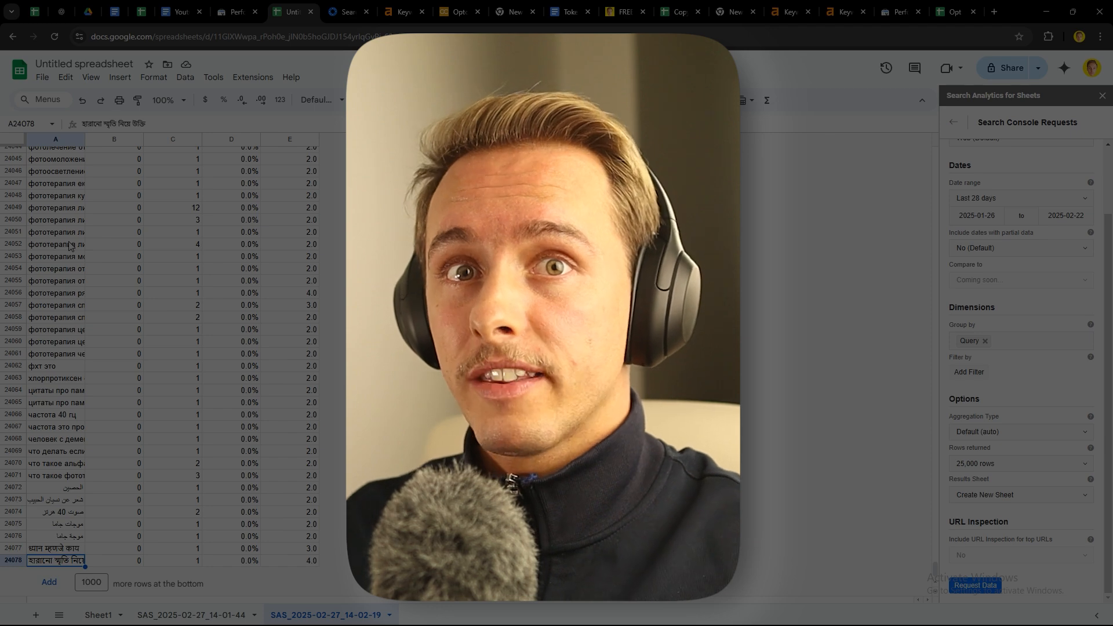
{"action": "scroll", "coordinate": [76, 261], "scroll_direction": "up", "scroll_amount": 15}
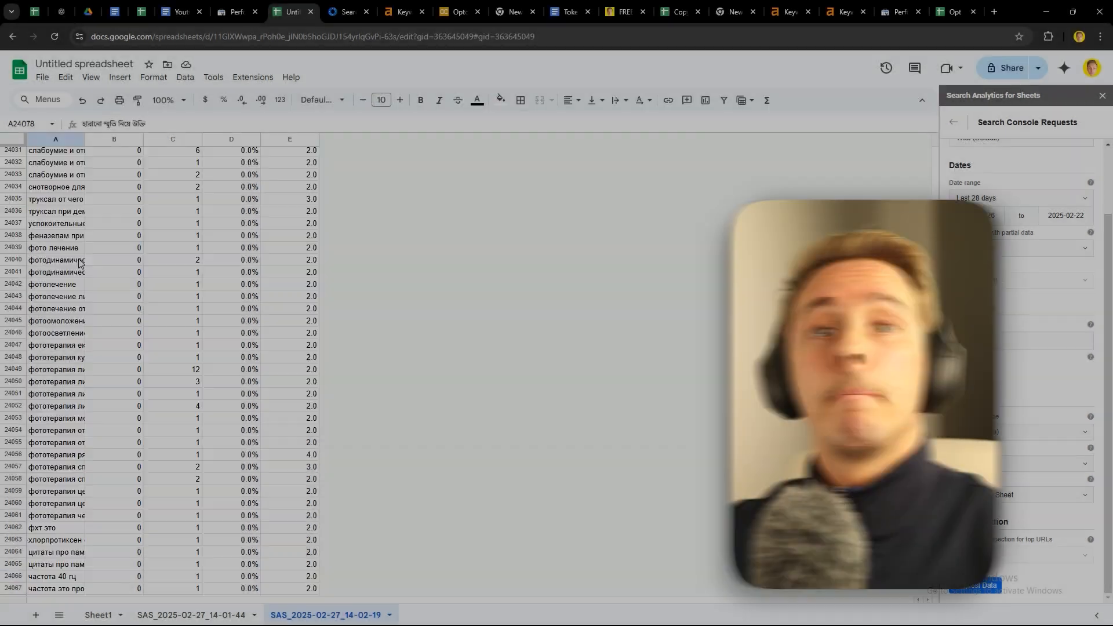
{"action": "scroll", "coordinate": [79, 262], "scroll_direction": "up", "scroll_amount": 20}
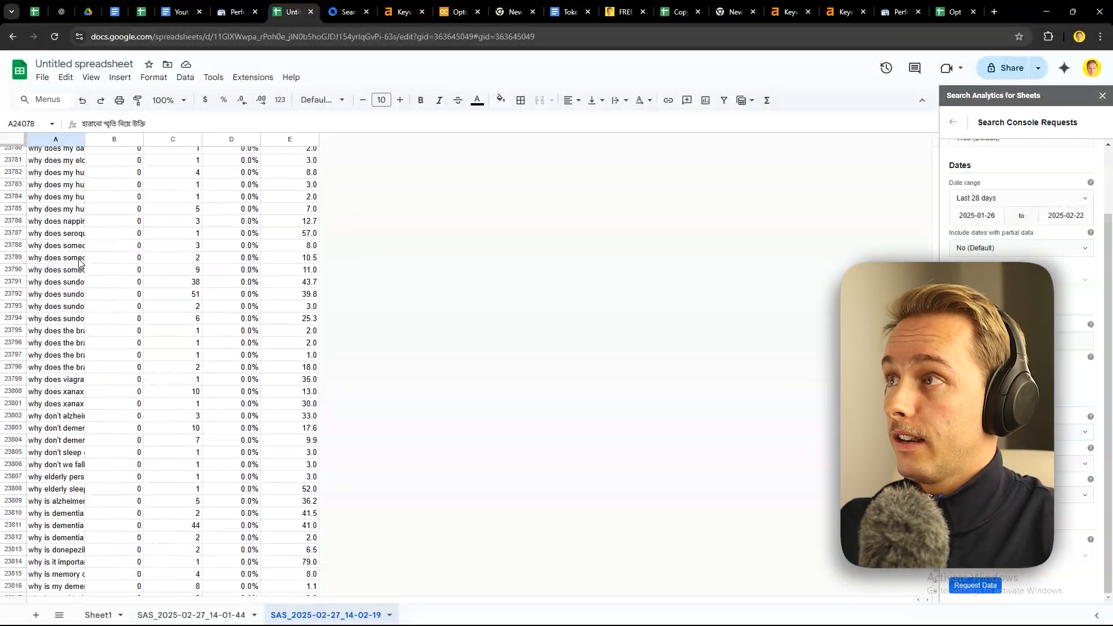
{"action": "scroll", "coordinate": [87, 232], "scroll_direction": "up", "scroll_amount": 9}
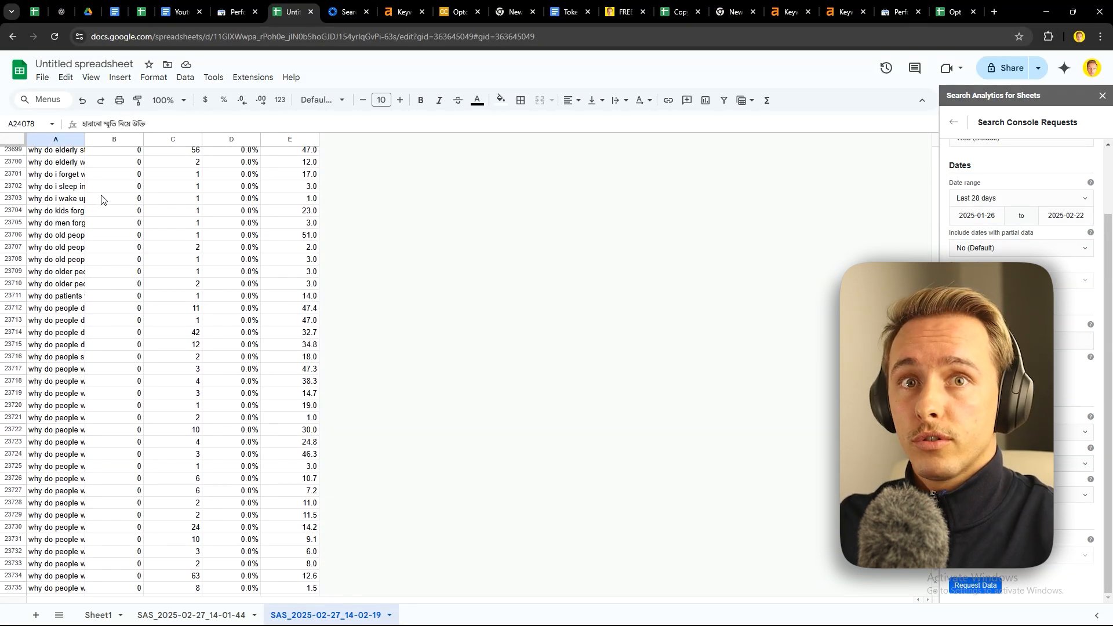
- Switch to the Ahrefs matching terms report for "dementia" and open its keyword export
{"action": "left_click", "coordinate": [399, 4]}
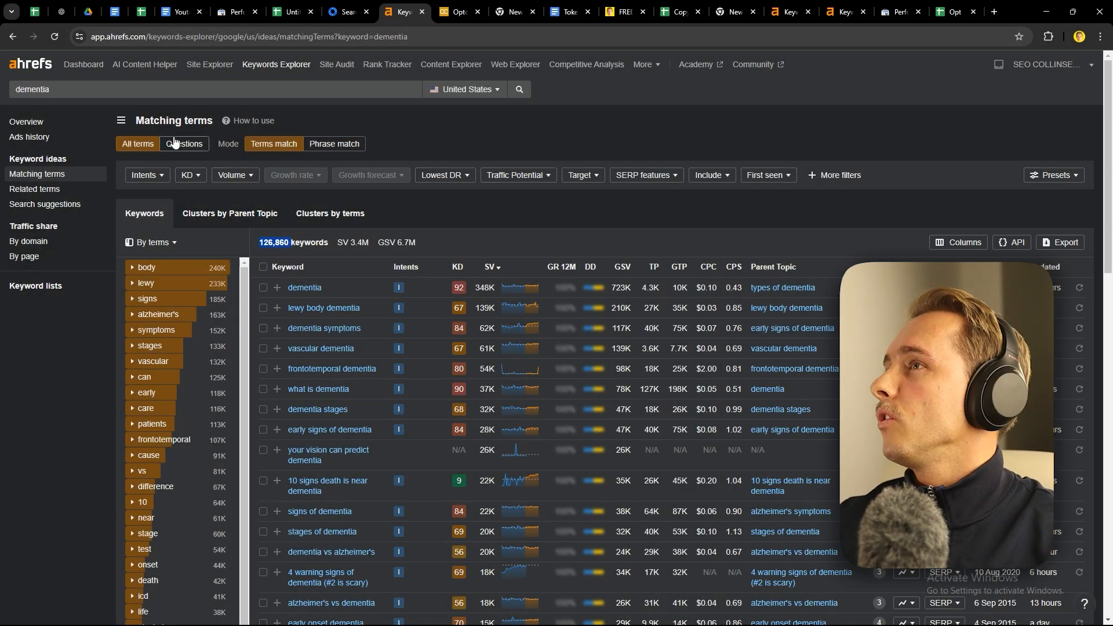
{"action": "left_click", "coordinate": [452, 206]}
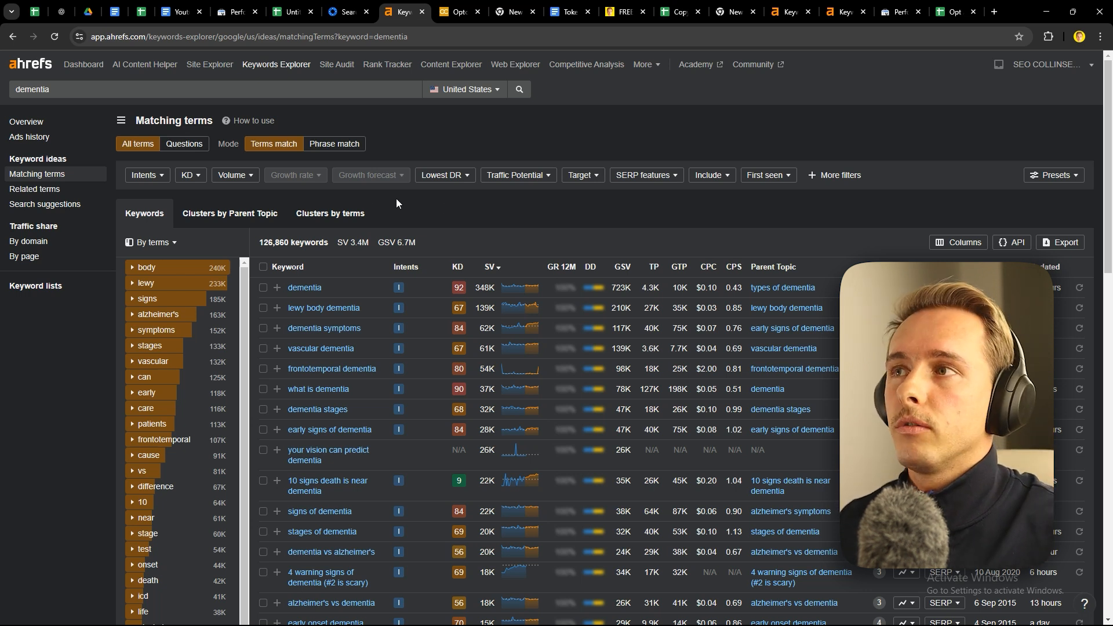
{"action": "left_click", "coordinate": [1051, 242]}
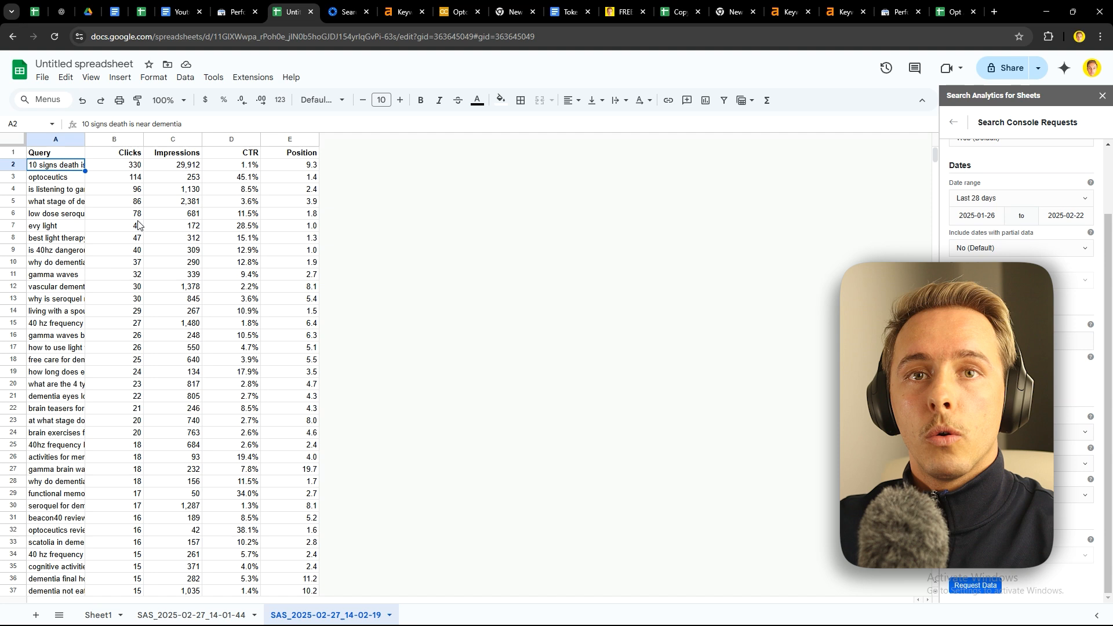
- Examine the Query, Clicks and Impressions columns of the retrieved Search Console data
{"action": "left_click", "coordinate": [57, 139]}
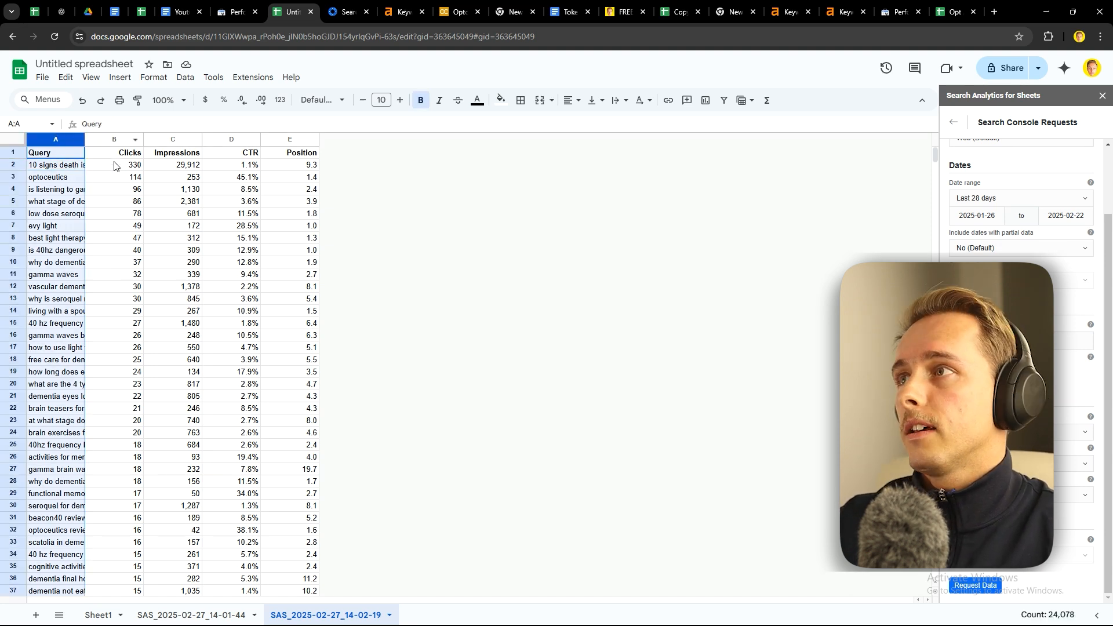
{"action": "left_click_drag", "start_coordinate": [58, 165], "coordinate": [307, 362]}
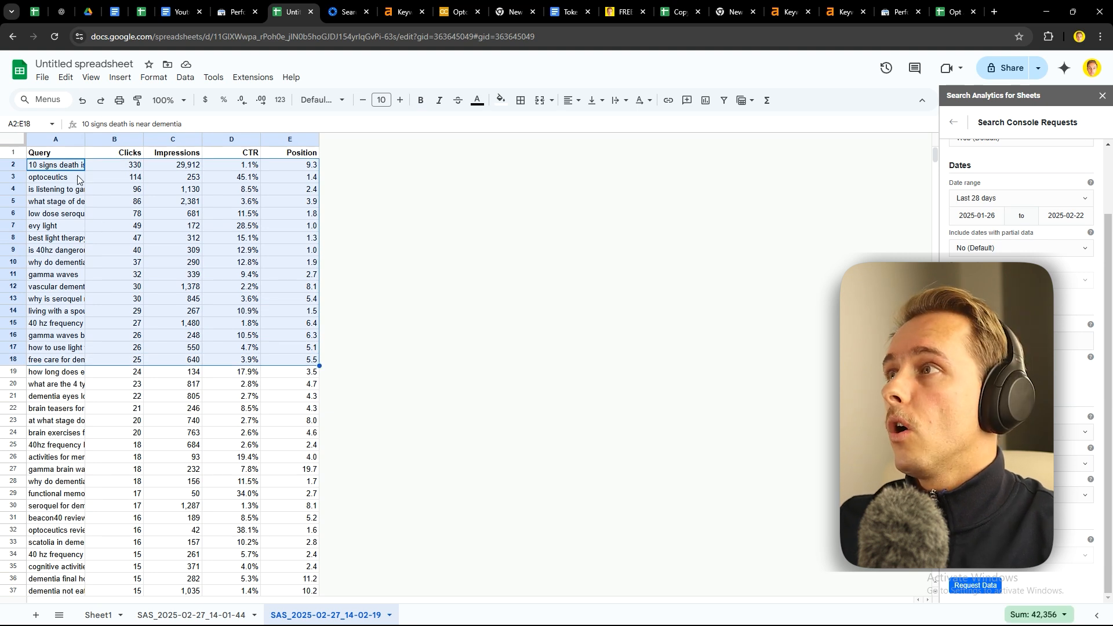
{"action": "left_click", "coordinate": [112, 154]}
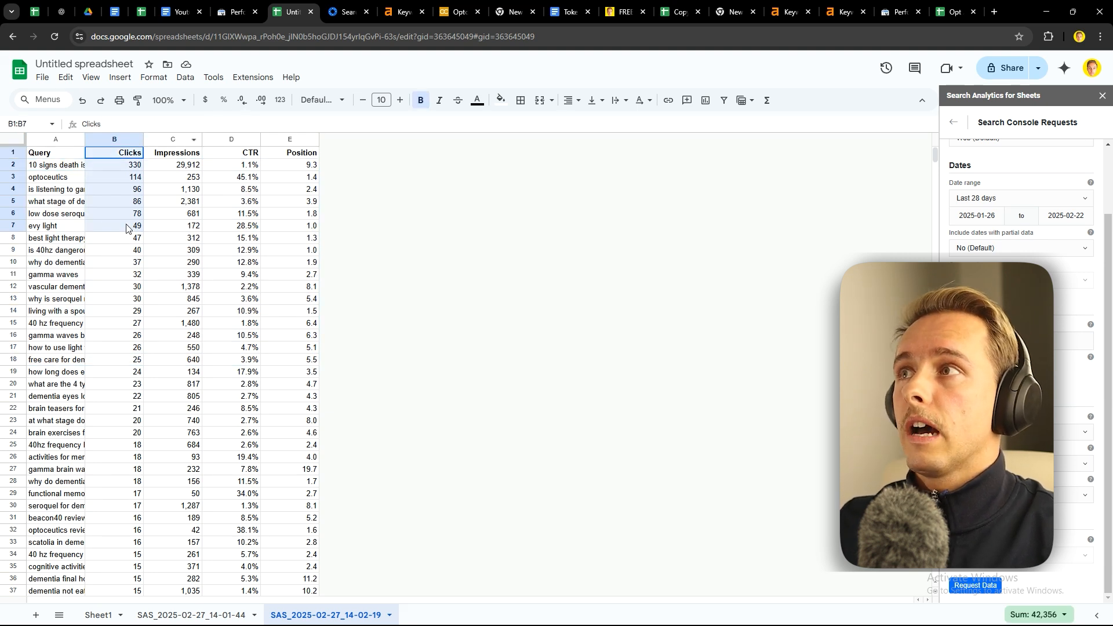
{"action": "left_click", "coordinate": [174, 177]}
{"action": "left_click_drag", "start_coordinate": [174, 197], "coordinate": [226, 238]}
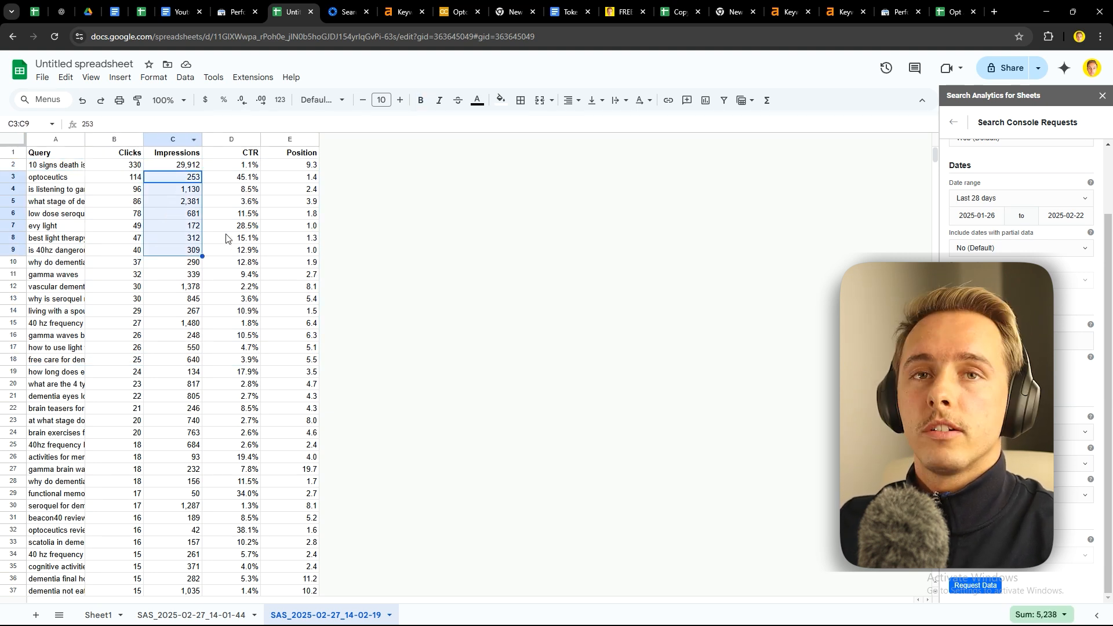
{"action": "left_click", "coordinate": [114, 140]}
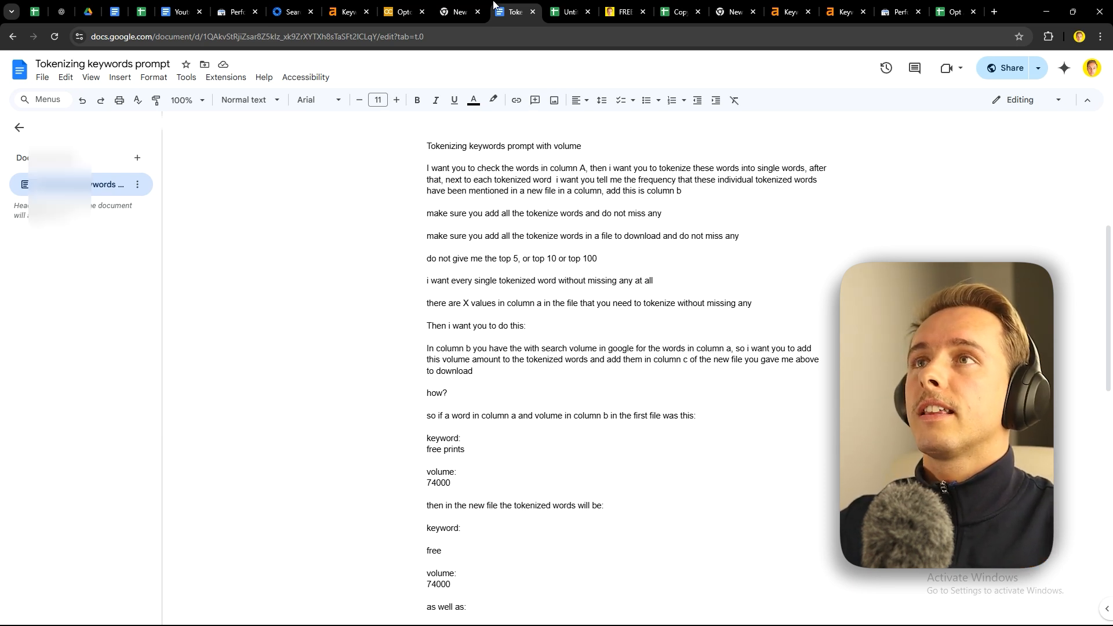
- Return from the tokenizing prompt document to the Search Console spreadsheet and inspect the queries in A4 and A5
{"action": "left_click", "coordinate": [564, 5]}
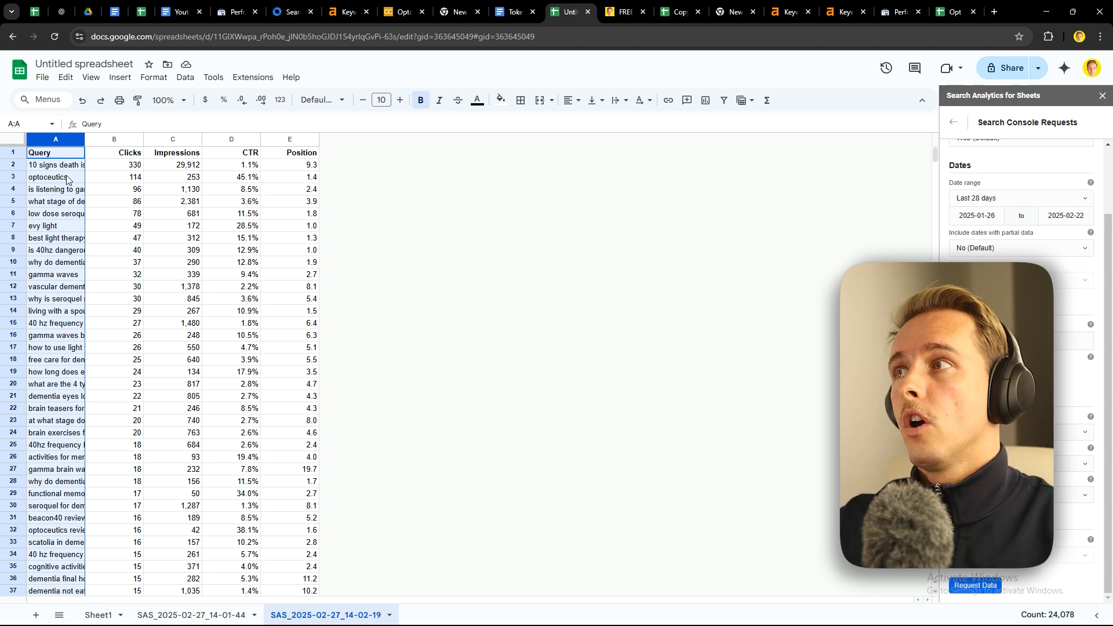
{"action": "left_click", "coordinate": [57, 194]}
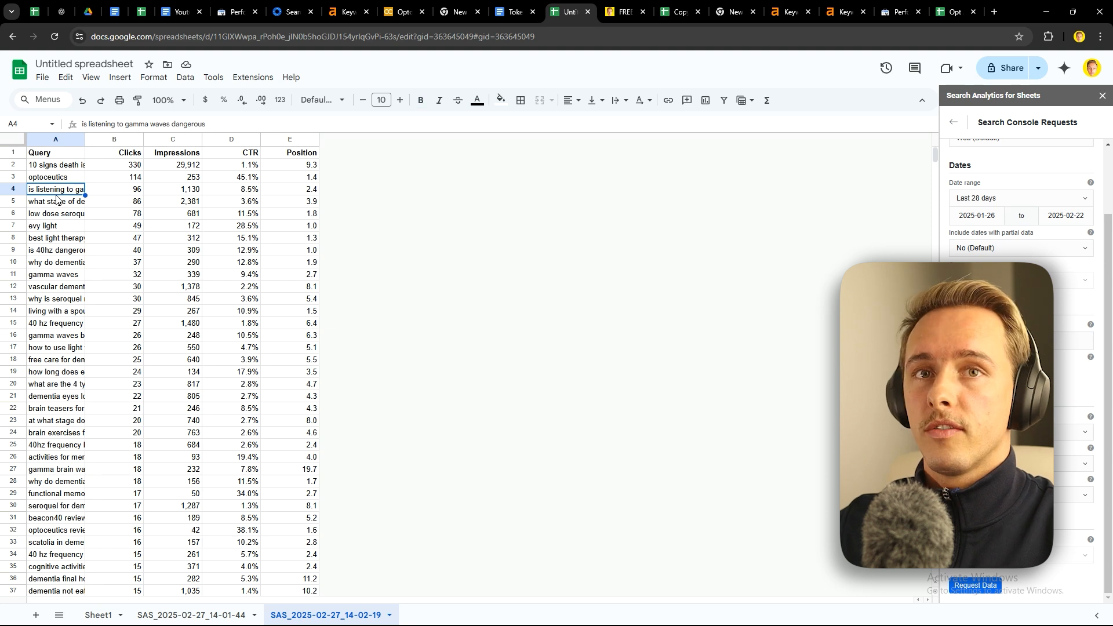
{"action": "left_click", "coordinate": [45, 204]}
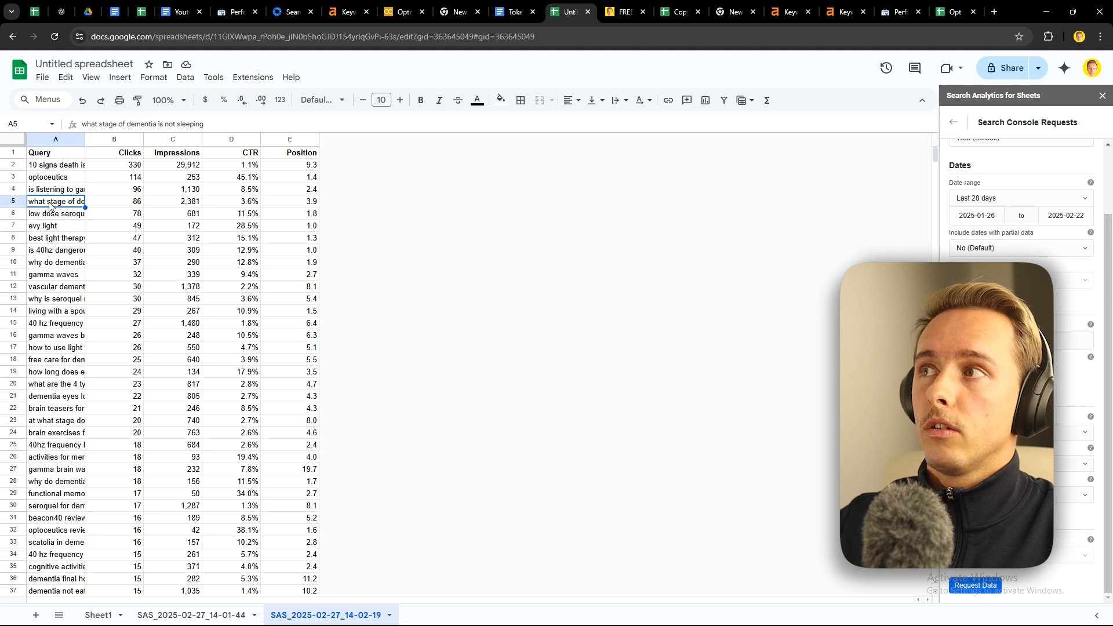
- Examine the words and their frequencies in the Copy of Tokenized words spreadsheet, and return to the Search Console query data
{"action": "key", "text": "ctrl+Tab"}
{"action": "key", "text": "ctrl+Tab"}
{"action": "left_click_drag", "start_coordinate": [74, 166], "coordinate": [76, 427]}
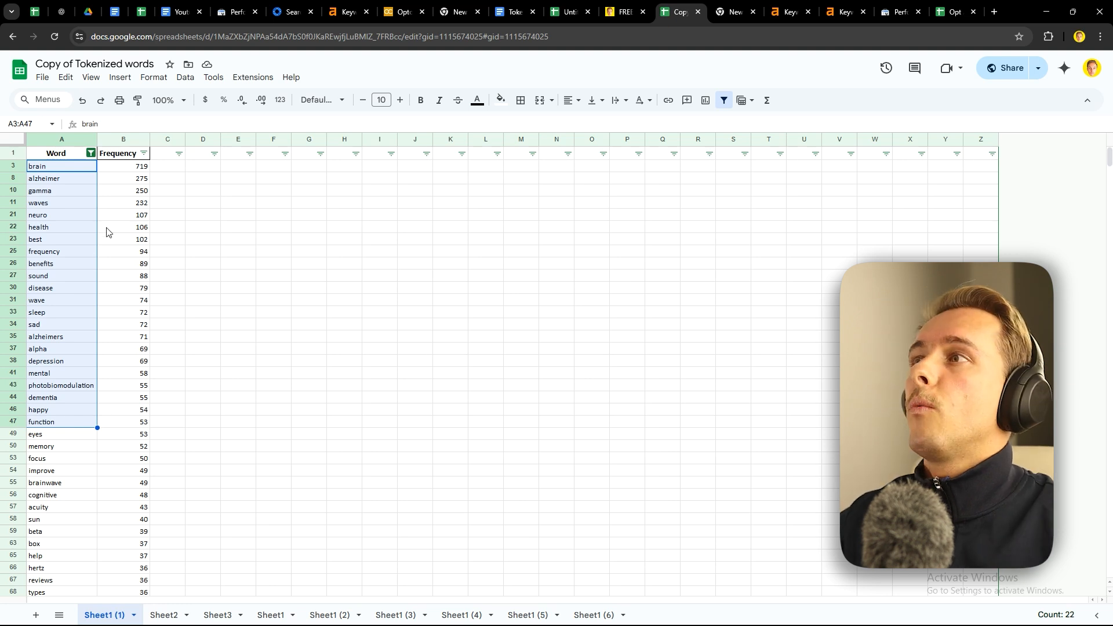
{"action": "left_click_drag", "start_coordinate": [122, 172], "coordinate": [129, 360]}
{"action": "left_click", "coordinate": [35, 169]}
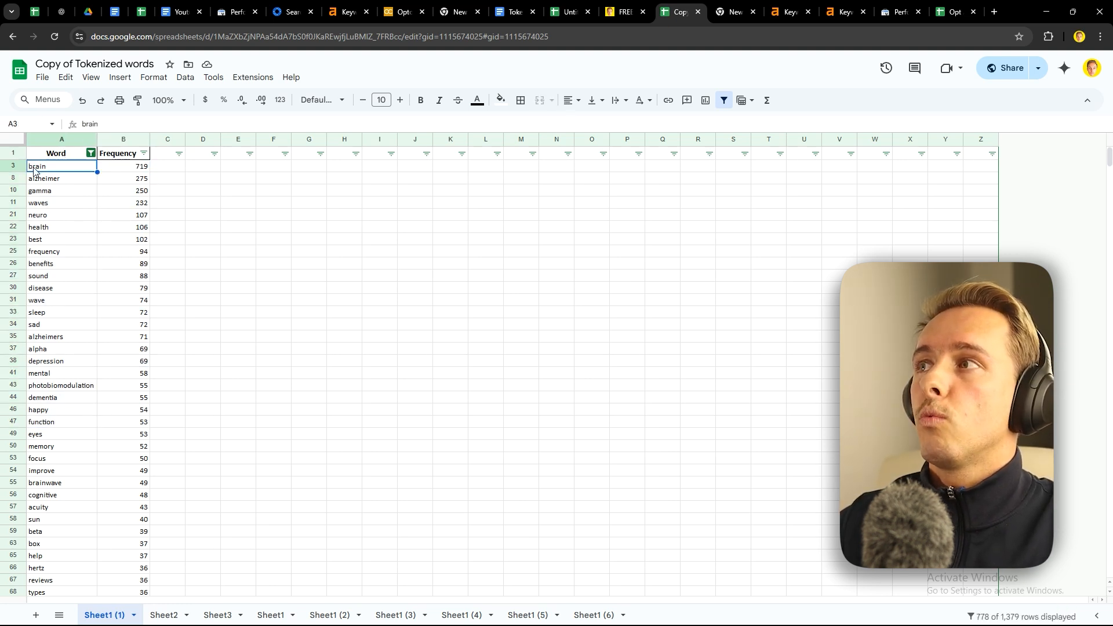
{"action": "left_click", "coordinate": [574, 11]}
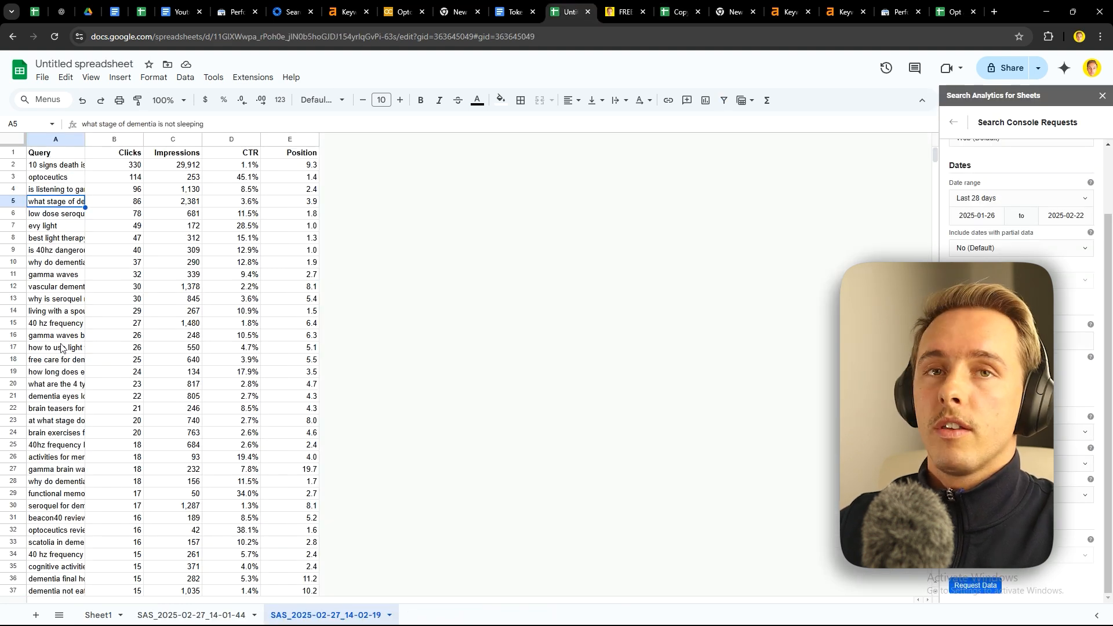
- Clear the Impressions, CTR and Position columns from the Search Console data, keeping only Query and Clicks
{"action": "double_click", "coordinate": [55, 191]}
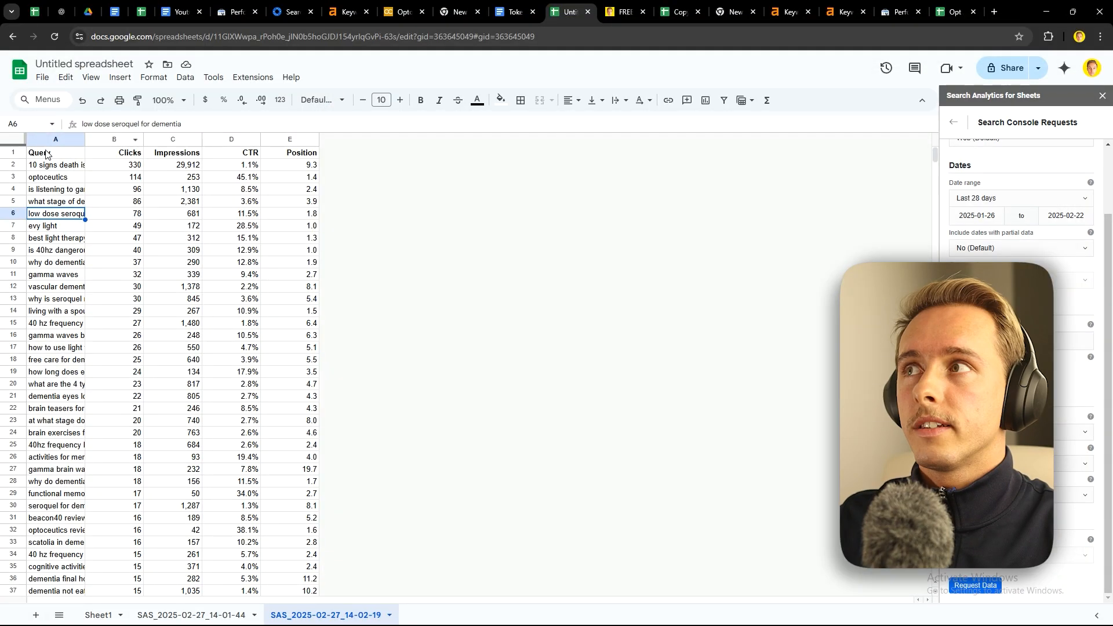
{"action": "left_click_drag", "start_coordinate": [163, 144], "coordinate": [290, 142]}
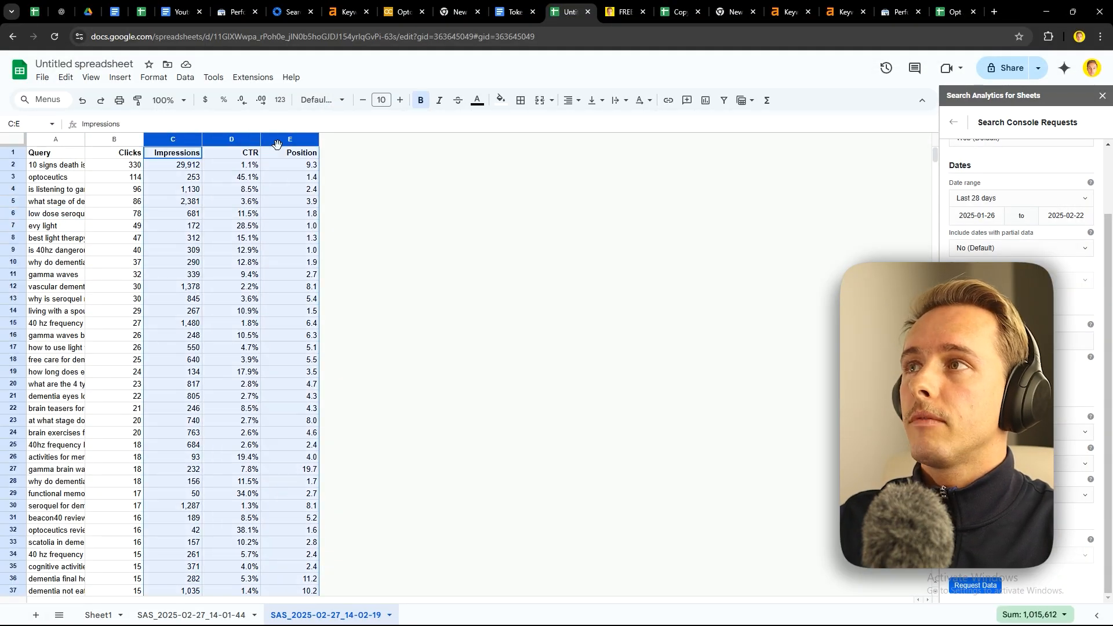
{"action": "key", "text": "Delete"}
{"action": "left_click", "coordinate": [54, 140]}
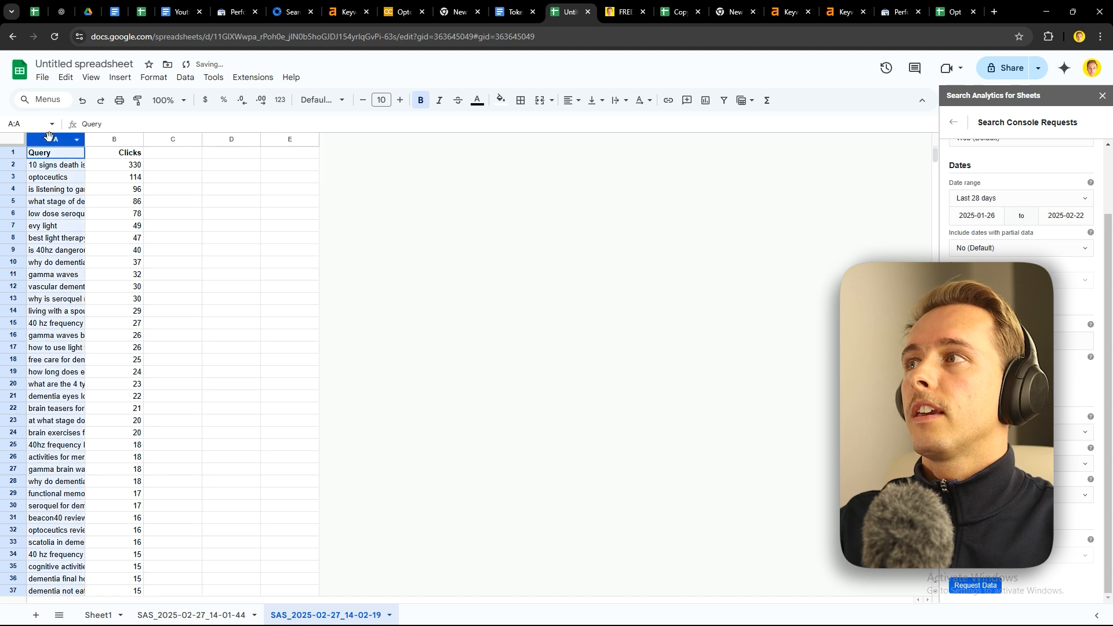
{"action": "left_click", "coordinate": [110, 138]}
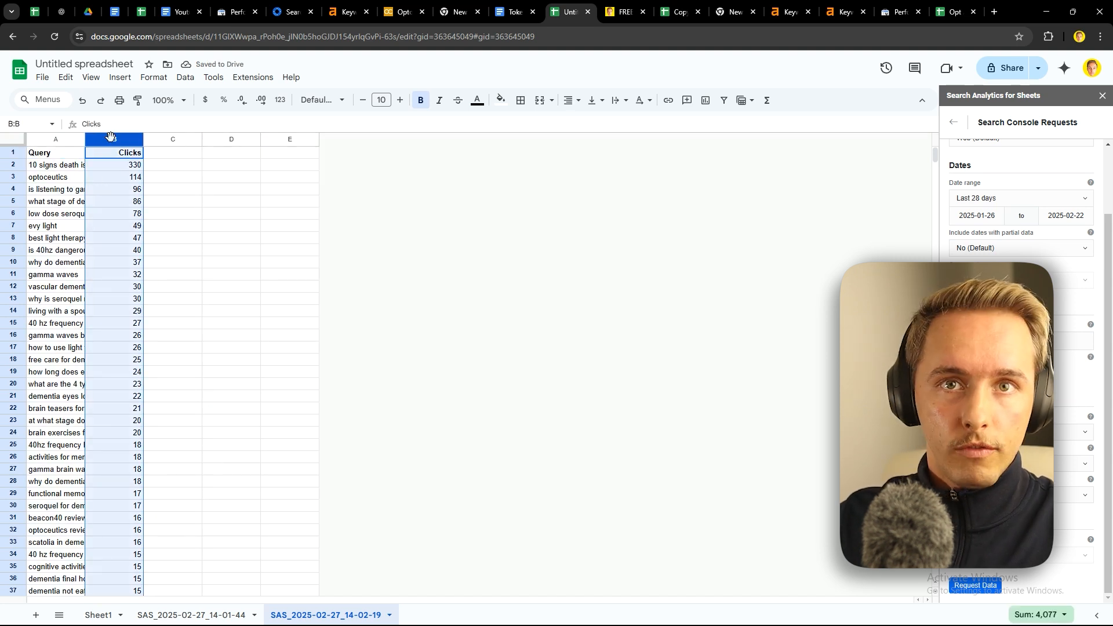
- Look at the spreadsheet's download formats and at the file upload options in the ChatGPT tokenizing conversation
{"action": "left_click", "coordinate": [44, 79]}
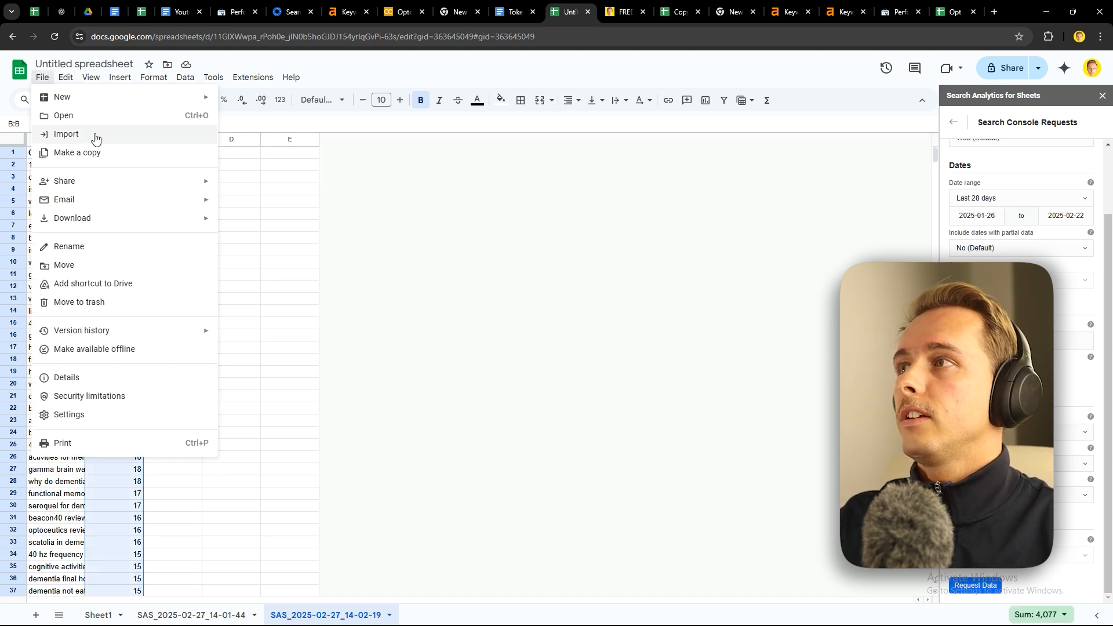
{"action": "mouse_move", "coordinate": [200, 220]}
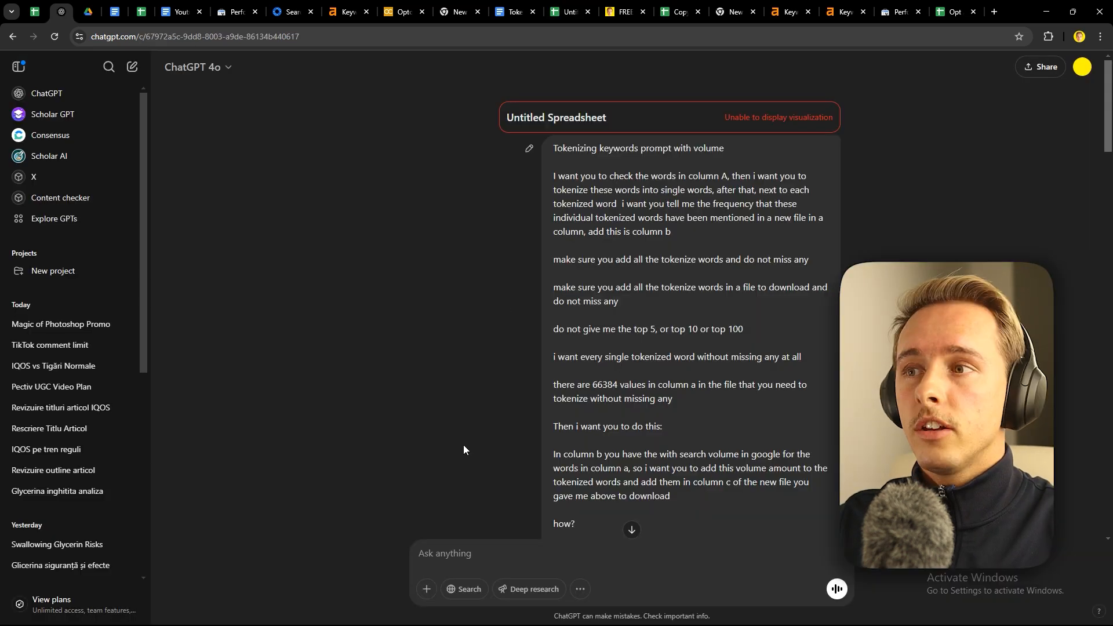
{"action": "left_click", "coordinate": [427, 589]}
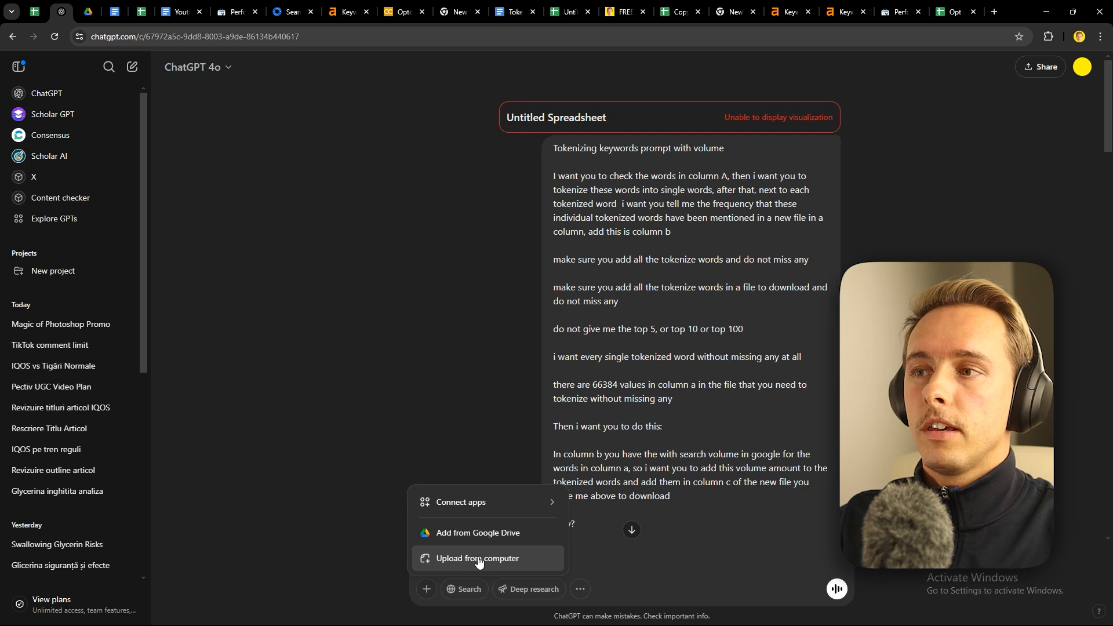
{"action": "left_click", "coordinate": [515, 319]}
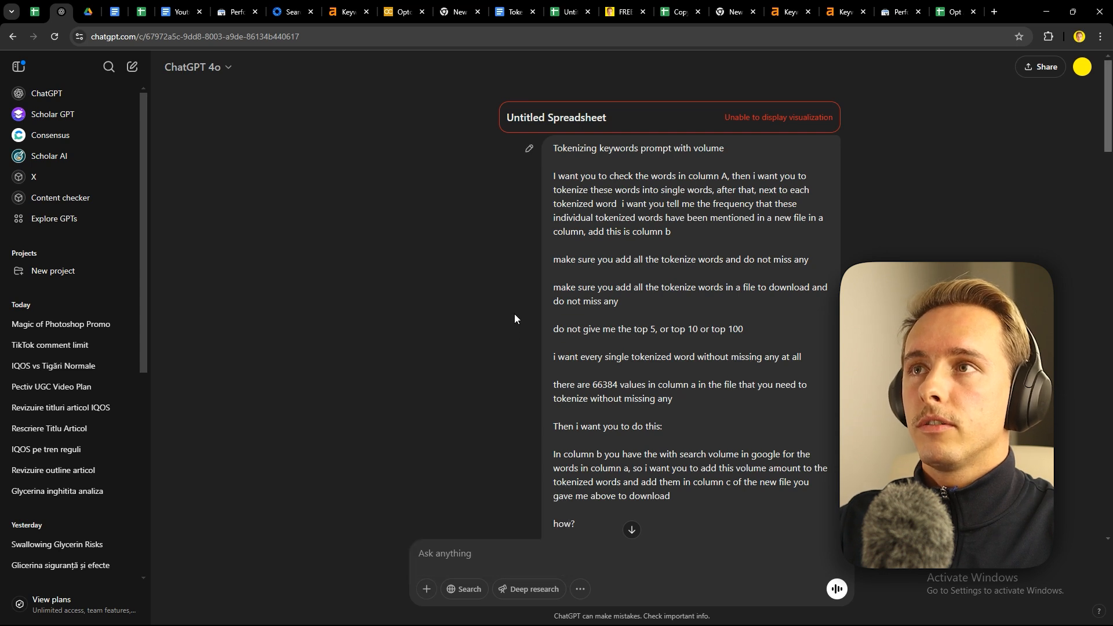
- Compare the Tokenizing keywords prompt document with the prompt already sent in the ChatGPT conversation
{"action": "left_click", "coordinate": [520, 11]}
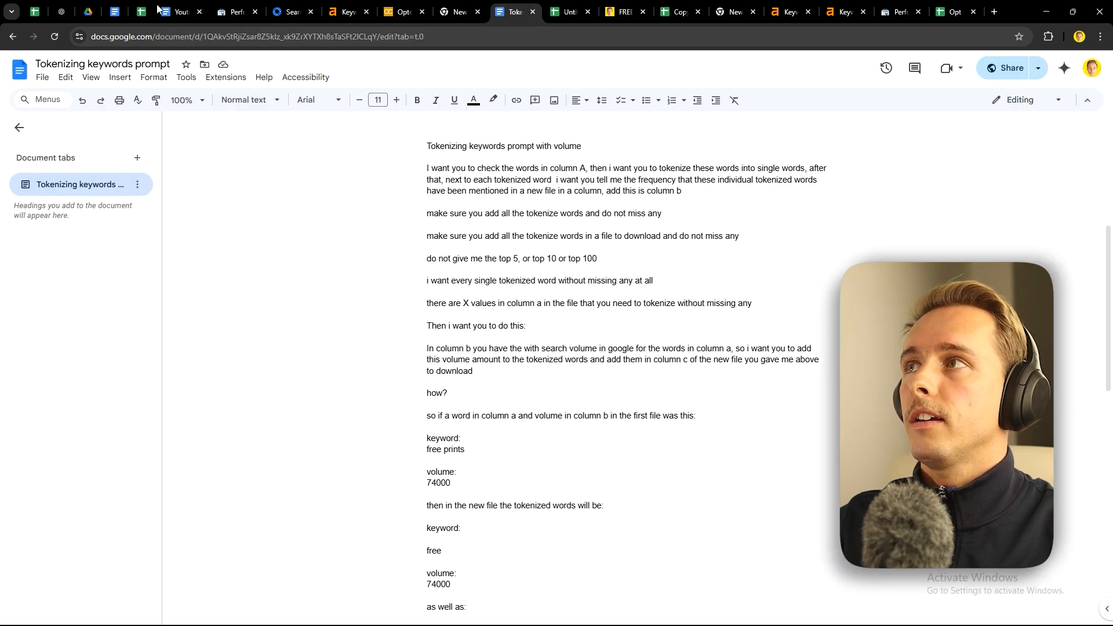
{"action": "left_click", "coordinate": [61, 11]}
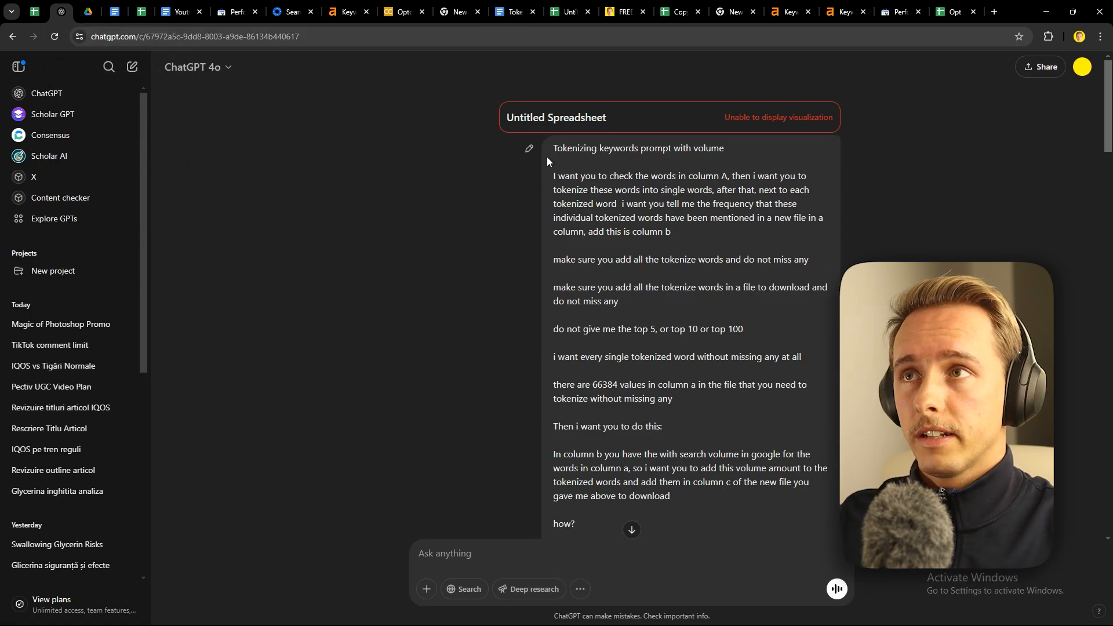
{"action": "left_click_drag", "start_coordinate": [553, 149], "coordinate": [739, 457]}
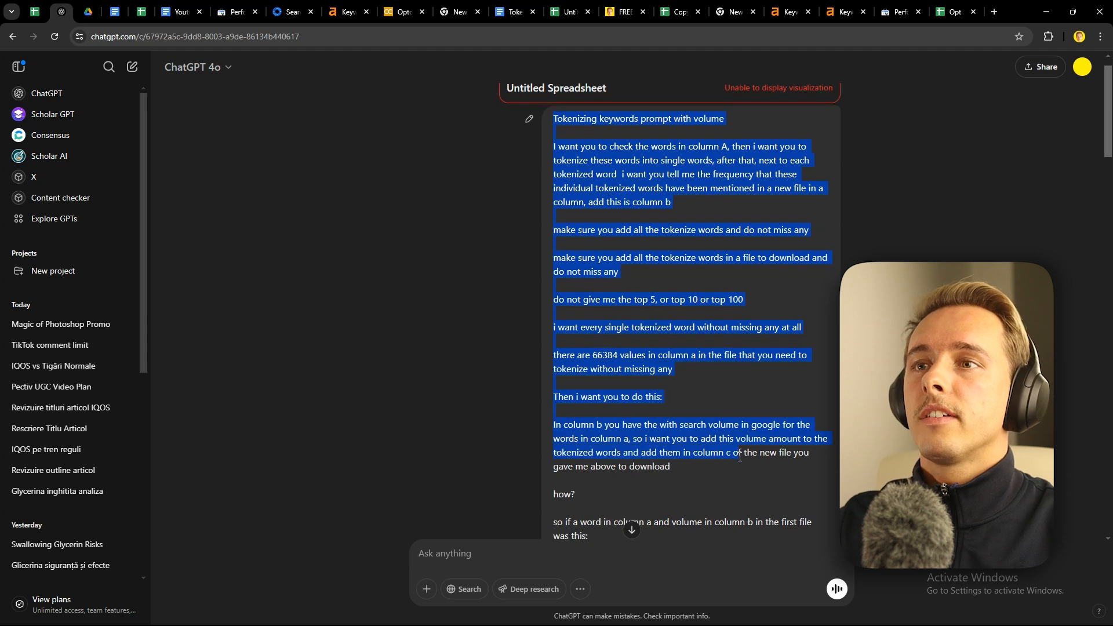
- Search the Tokenizing keywords prompt document for "x" and place the cursor before the X placeholder for the number of values
{"action": "left_click", "coordinate": [512, 12]}
{"action": "key", "text": "ctrl+f"}
{"action": "type", "text": "x"}
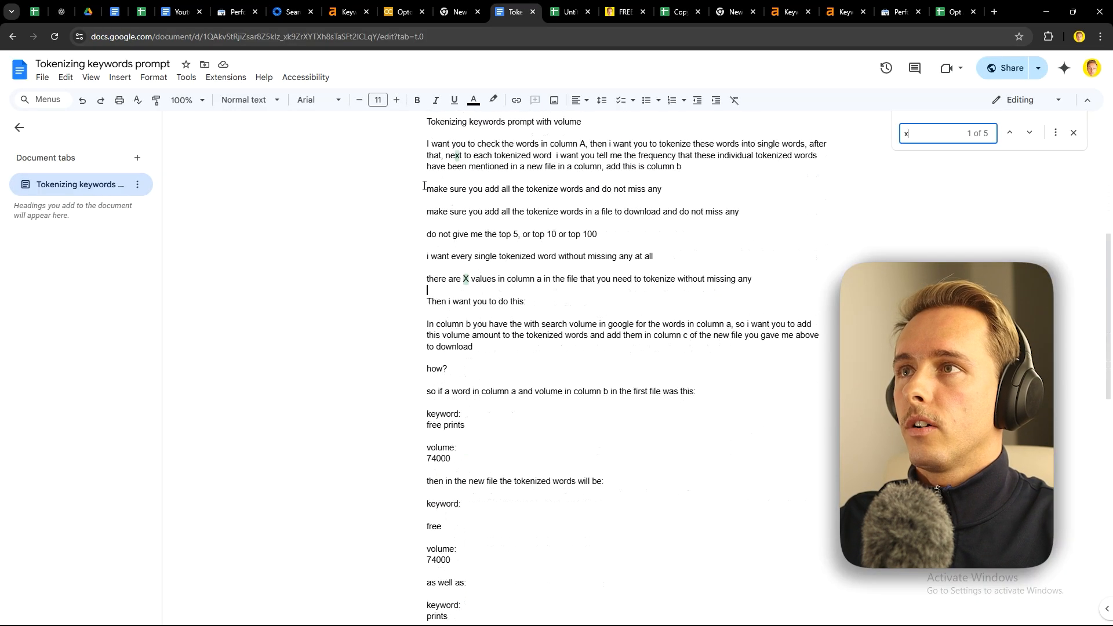
{"action": "left_click", "coordinate": [469, 279]}
{"action": "left_click", "coordinate": [461, 279]}
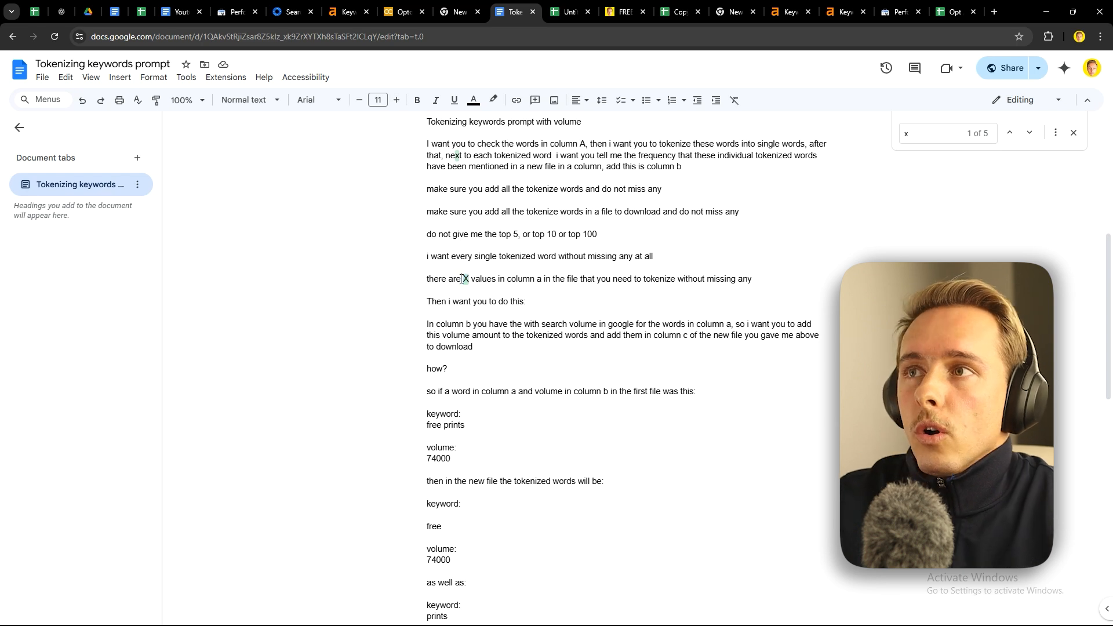
- Jump to the last filled row of the Query column in the Search Console spreadsheet
{"action": "left_click", "coordinate": [565, 11]}
{"action": "left_click", "coordinate": [68, 202]}
{"action": "key", "text": "ctrl+Down"}
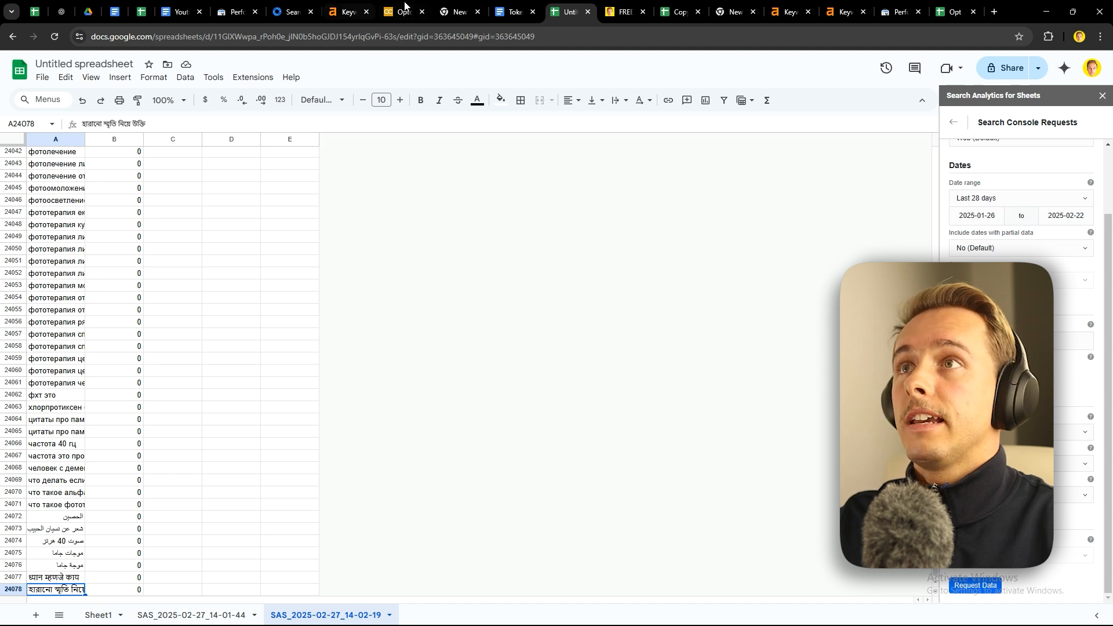
- Go back to the Tokenizing keywords prompt document and read through its volume-summing instructions
{"action": "left_click", "coordinate": [511, 10]}
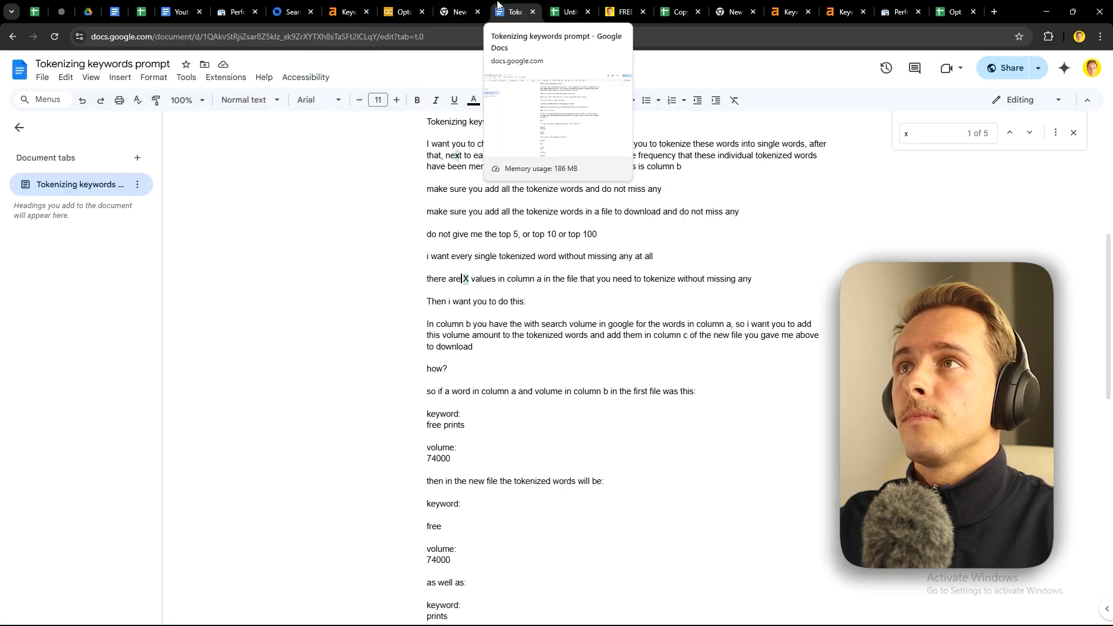
{"action": "scroll", "coordinate": [501, 252], "scroll_direction": "down", "scroll_amount": 4}
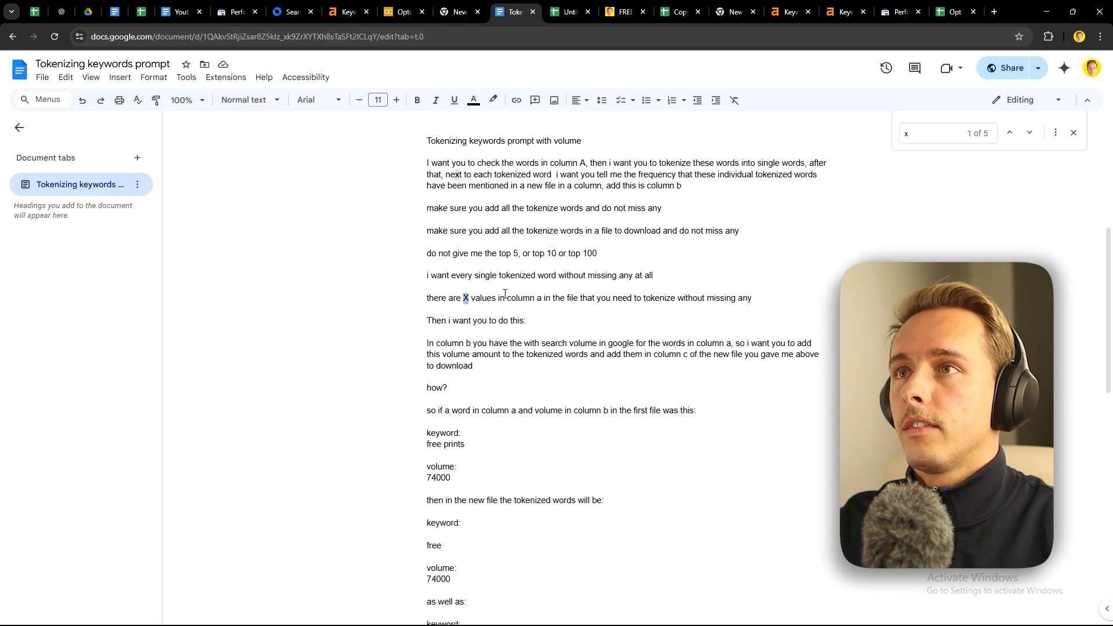
{"action": "scroll", "coordinate": [501, 252], "scroll_direction": "down", "scroll_amount": 5}
{"action": "scroll", "coordinate": [502, 249], "scroll_direction": "up", "scroll_amount": 9}
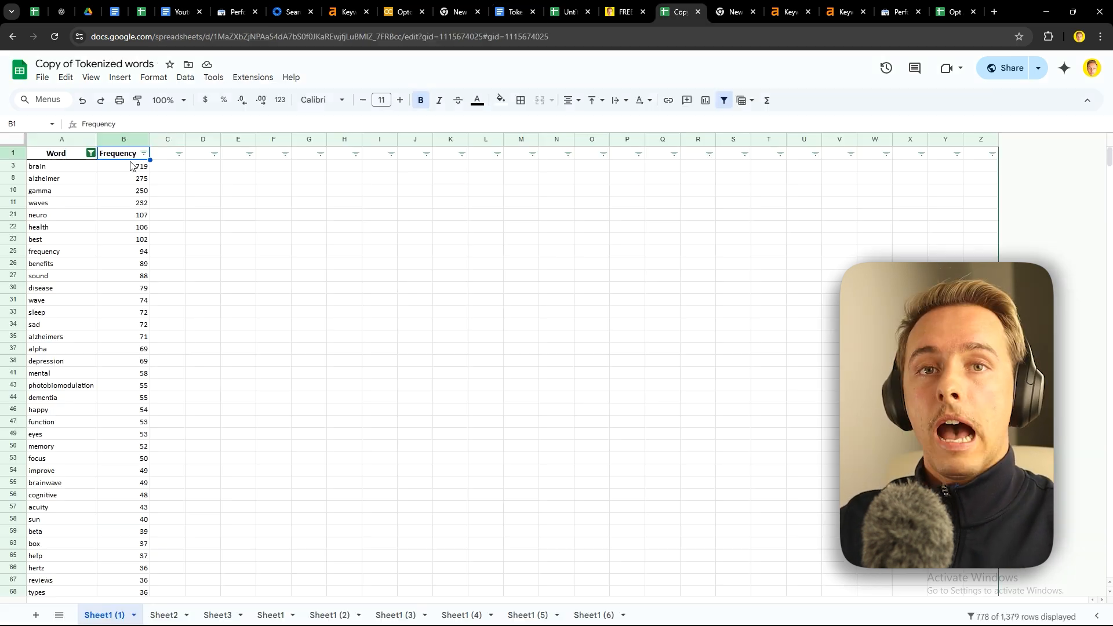
- Examine the Frequency column and the empty column C of Copy of Tokenized words, and return to the prompt's volume example
{"action": "left_click_drag", "start_coordinate": [130, 166], "coordinate": [134, 313]}
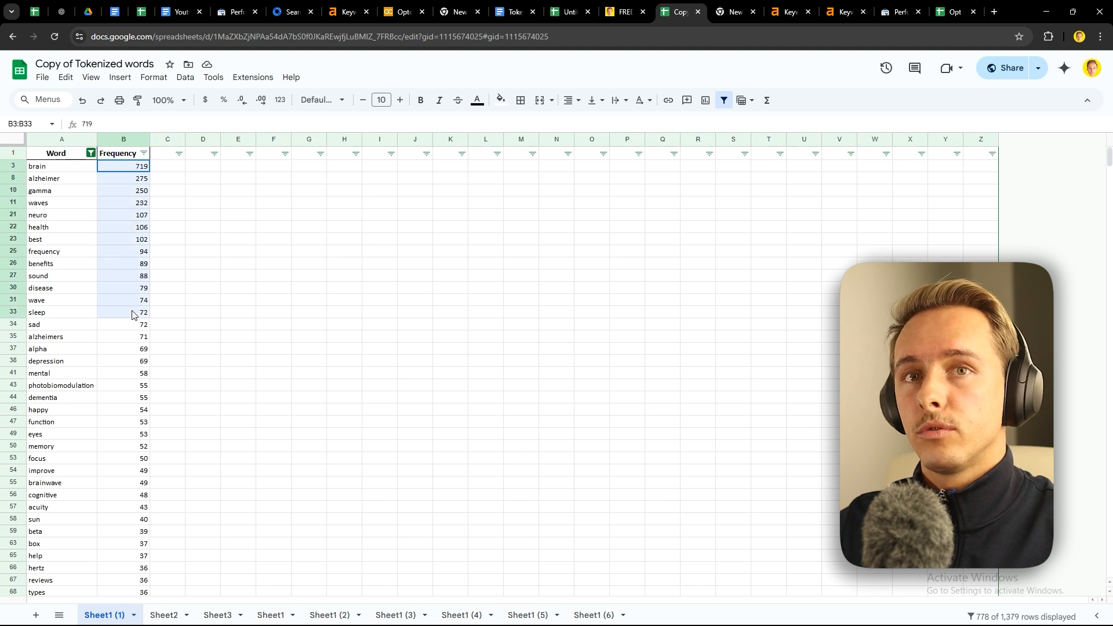
{"action": "left_click_drag", "start_coordinate": [167, 154], "coordinate": [174, 312]}
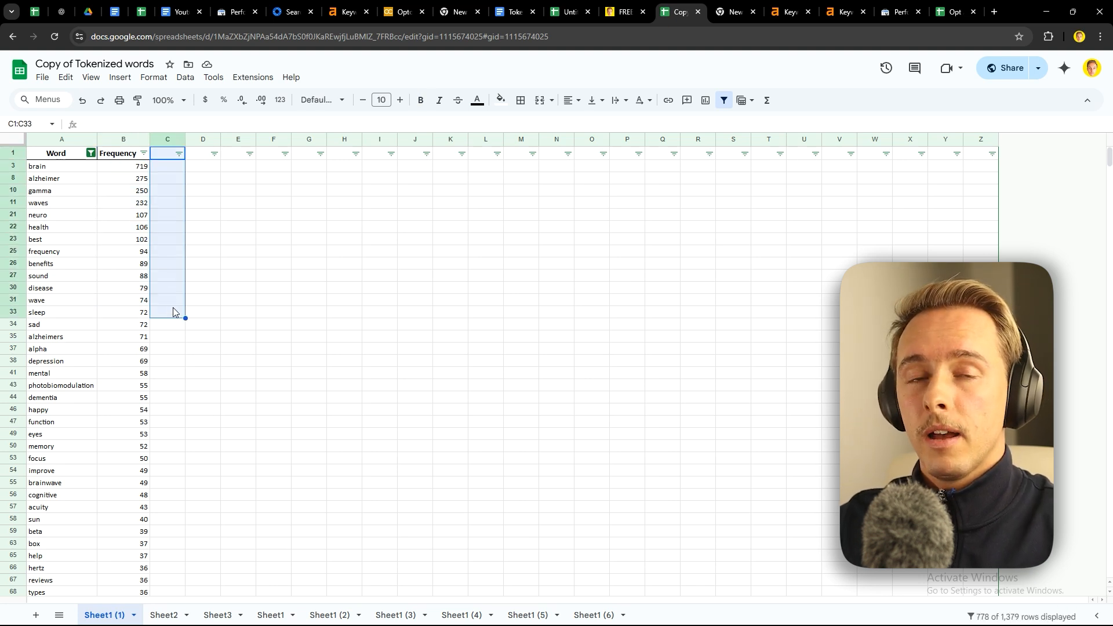
{"action": "left_click", "coordinate": [510, 12]}
{"action": "scroll", "coordinate": [465, 200], "scroll_direction": "down", "scroll_amount": 3}
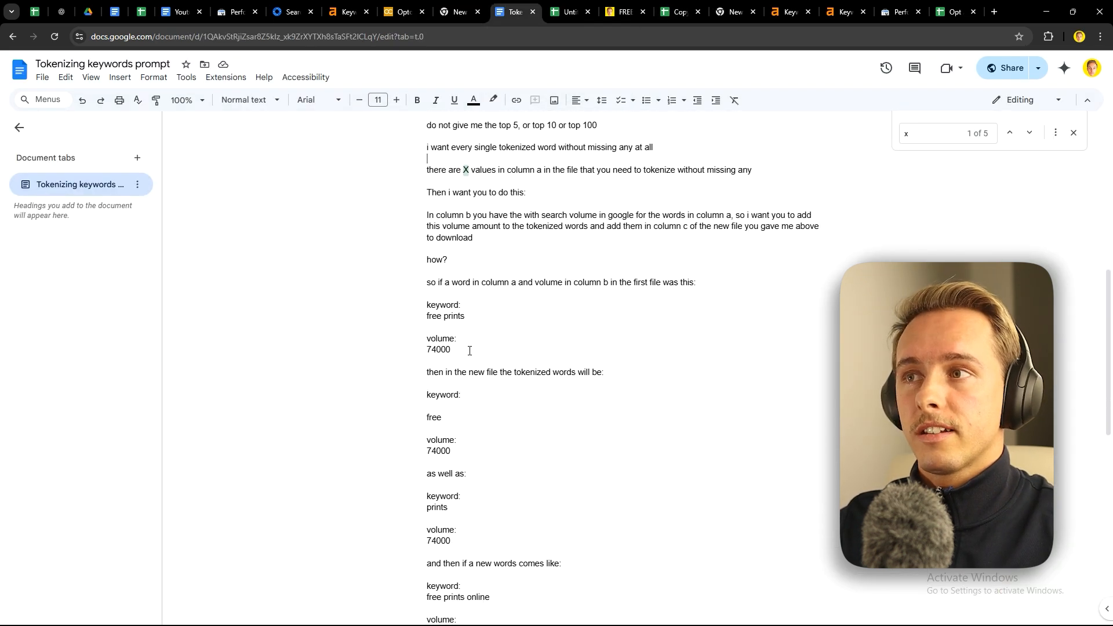
- Widen the Query column in the Search Console spreadsheet to show full queries, and highlight the word "dementia" in A2
{"action": "key", "text": "ctrl+Tab"}
{"action": "left_click_drag", "start_coordinate": [85, 139], "coordinate": [182, 168]}
{"action": "left_click", "coordinate": [119, 169]}
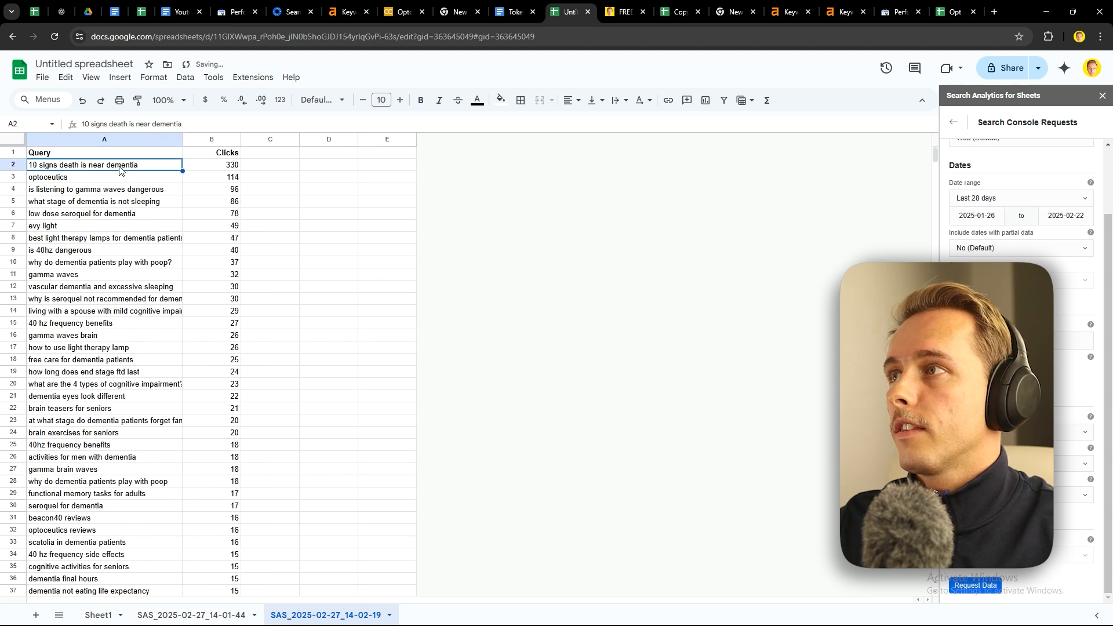
{"action": "double_click", "coordinate": [120, 166]}
{"action": "left_click_drag", "start_coordinate": [107, 165], "coordinate": [138, 166]}
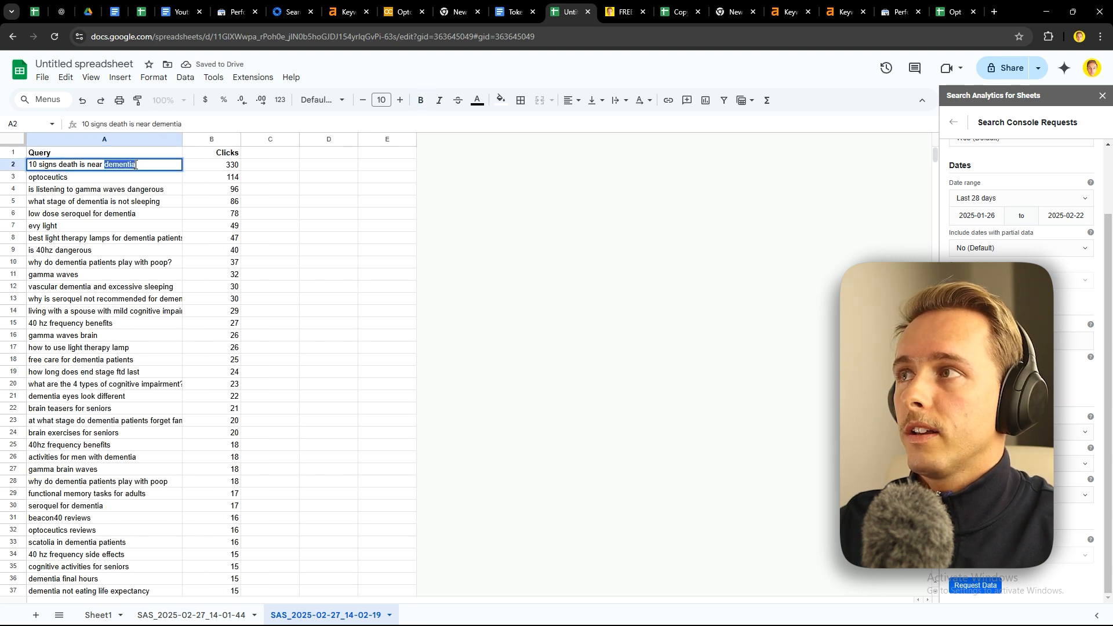
- Search the Search Console sheet for "dementi" and inspect the matching queries in A2 and A5
{"action": "left_click", "coordinate": [133, 205]}
{"action": "key", "text": "ctrl+f"}
{"action": "type", "text": "dementi"}
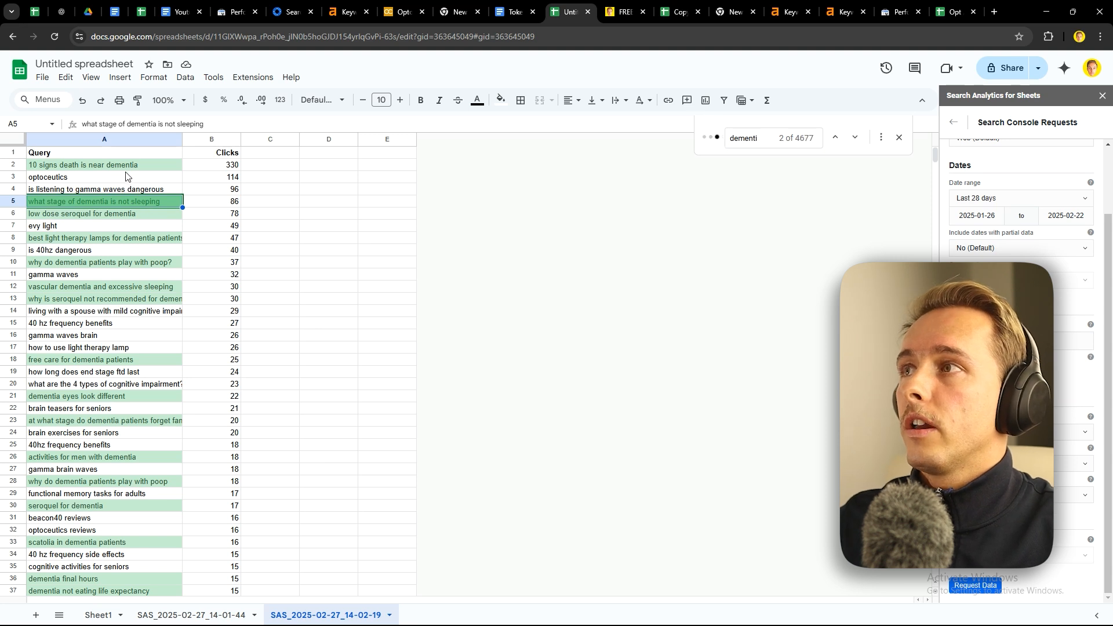
{"action": "left_click", "coordinate": [123, 168]}
{"action": "left_click", "coordinate": [141, 200]}
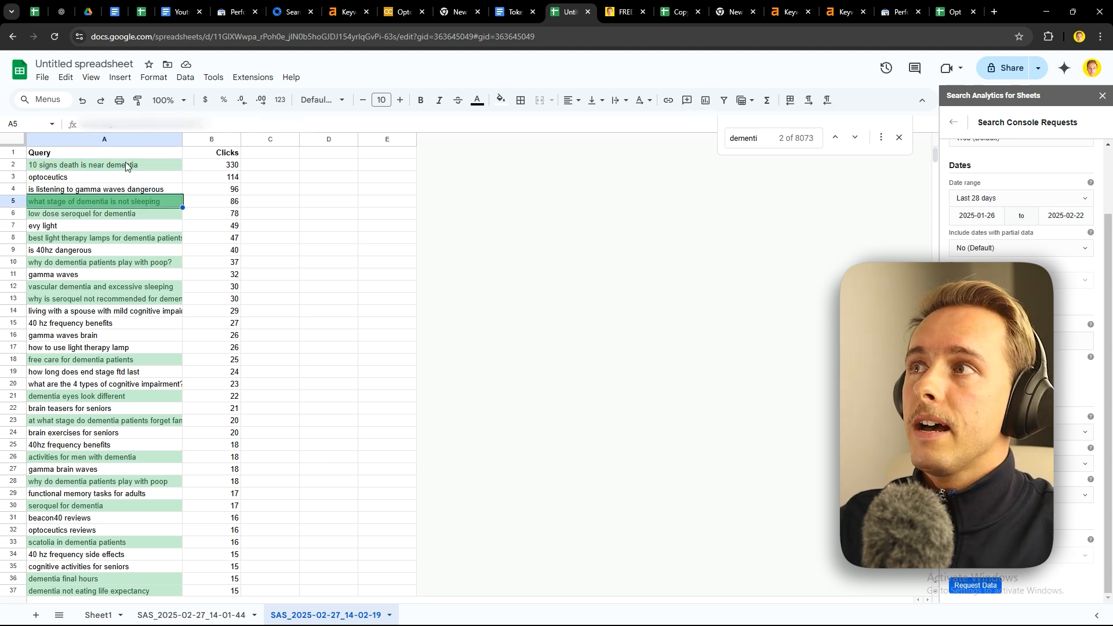
- Select the Clicks cells B2, B5, B8 and B10 of the dementia queries together, and inspect row 8's query and clicks
{"action": "left_click", "coordinate": [199, 168]}
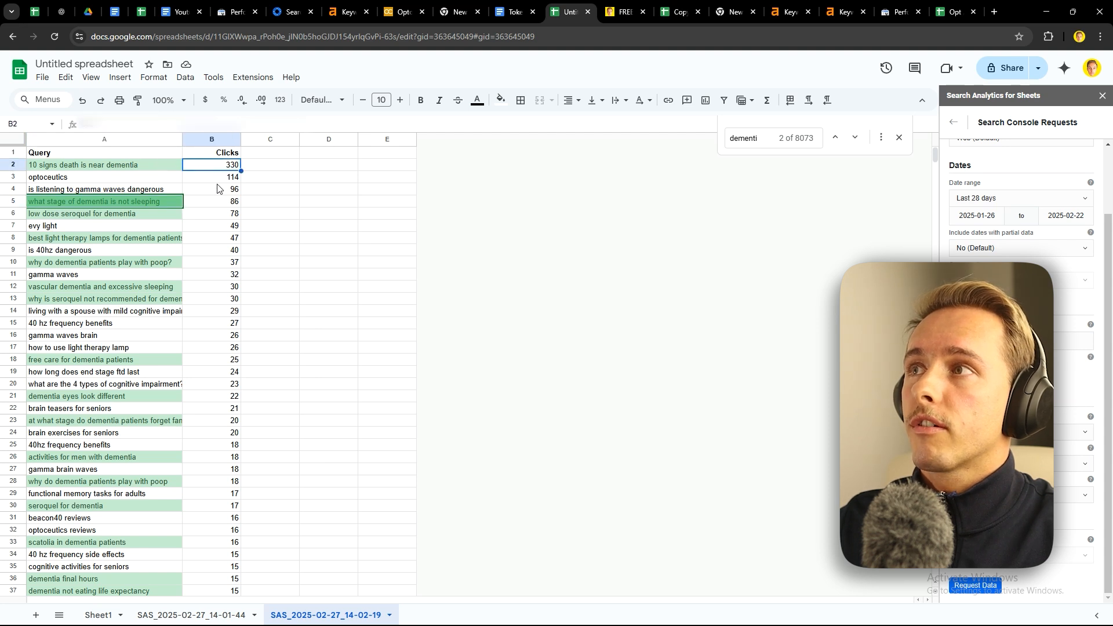
{"action": "left_click", "coordinate": [217, 204], "text": "ctrl"}
{"action": "left_click", "coordinate": [213, 241], "text": "ctrl"}
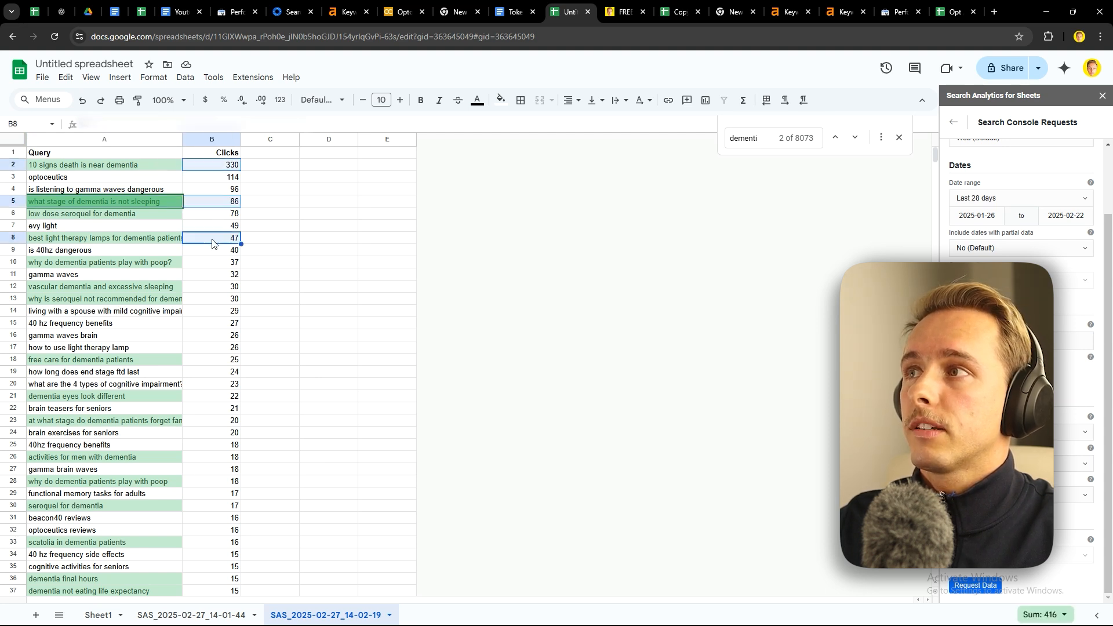
{"action": "left_click", "coordinate": [214, 263], "text": "ctrl"}
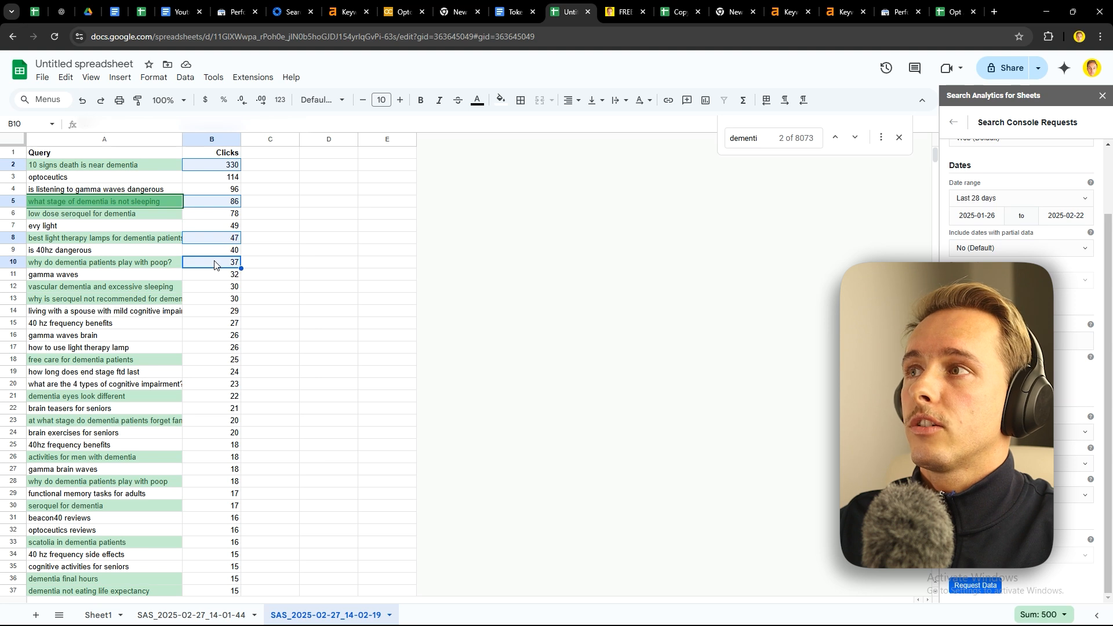
{"action": "left_click", "coordinate": [140, 241]}
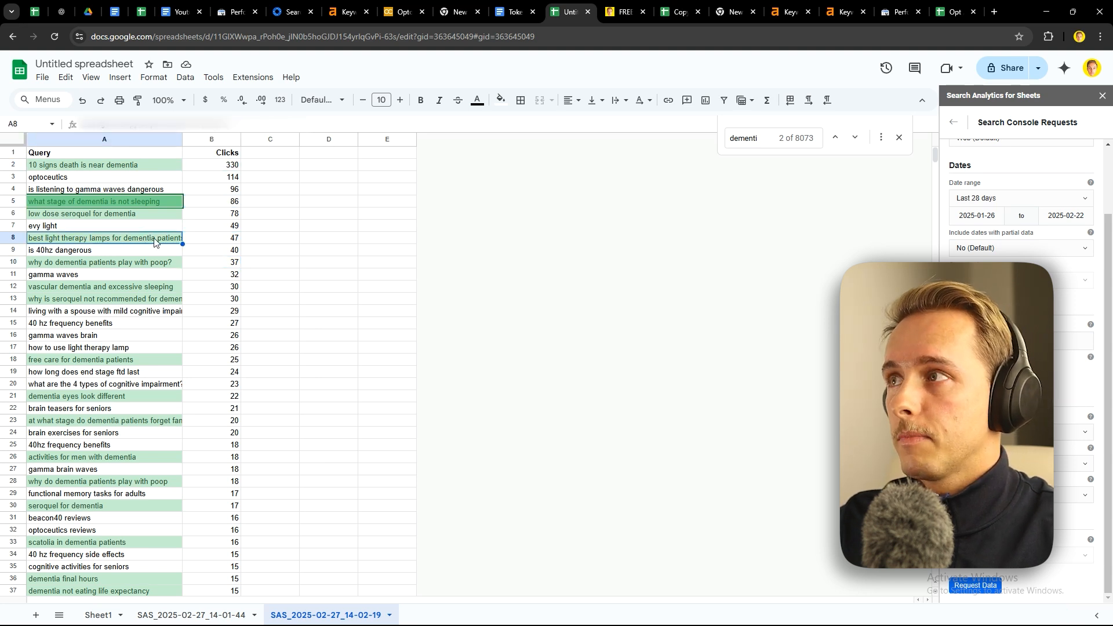
{"action": "left_click", "coordinate": [206, 241]}
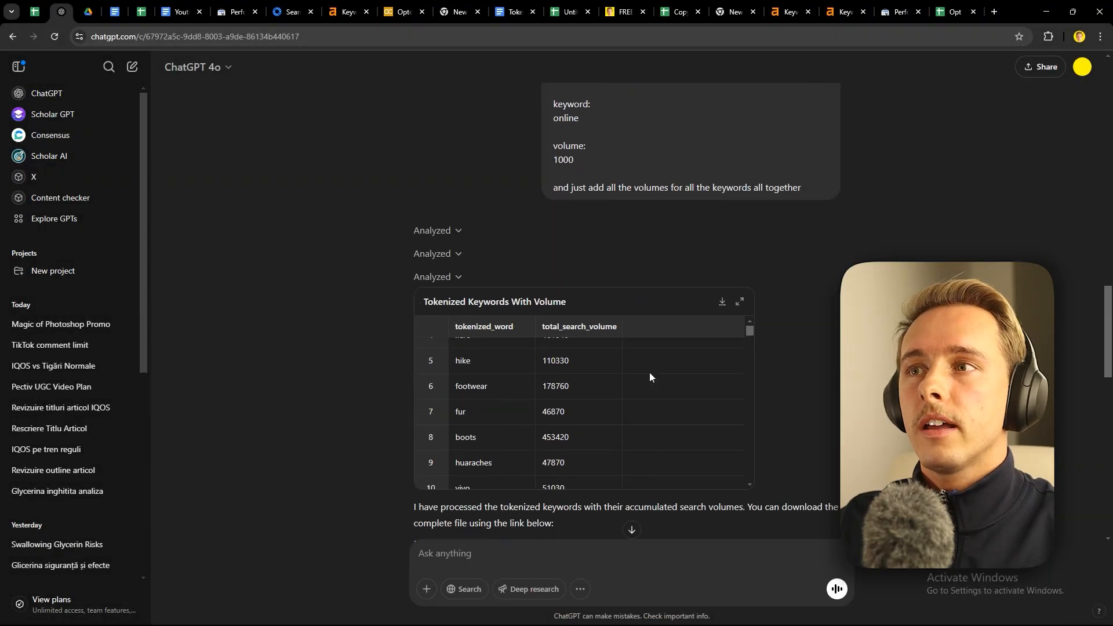
- Review the ChatGPT conversation from the tokenized keywords table through the verification questions to the table with frequency and volume
{"action": "scroll", "coordinate": [649, 376], "scroll_direction": "down", "scroll_amount": 3}
{"action": "scroll", "coordinate": [323, 258], "scroll_direction": "down", "scroll_amount": 4}
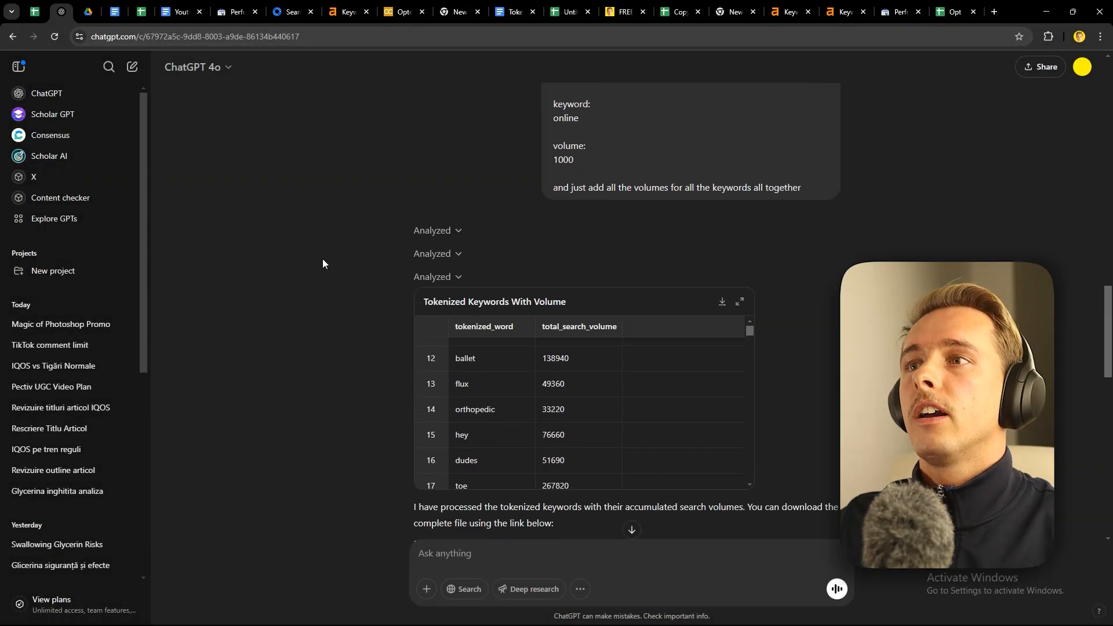
{"action": "left_click_drag", "start_coordinate": [566, 350], "coordinate": [673, 364]}
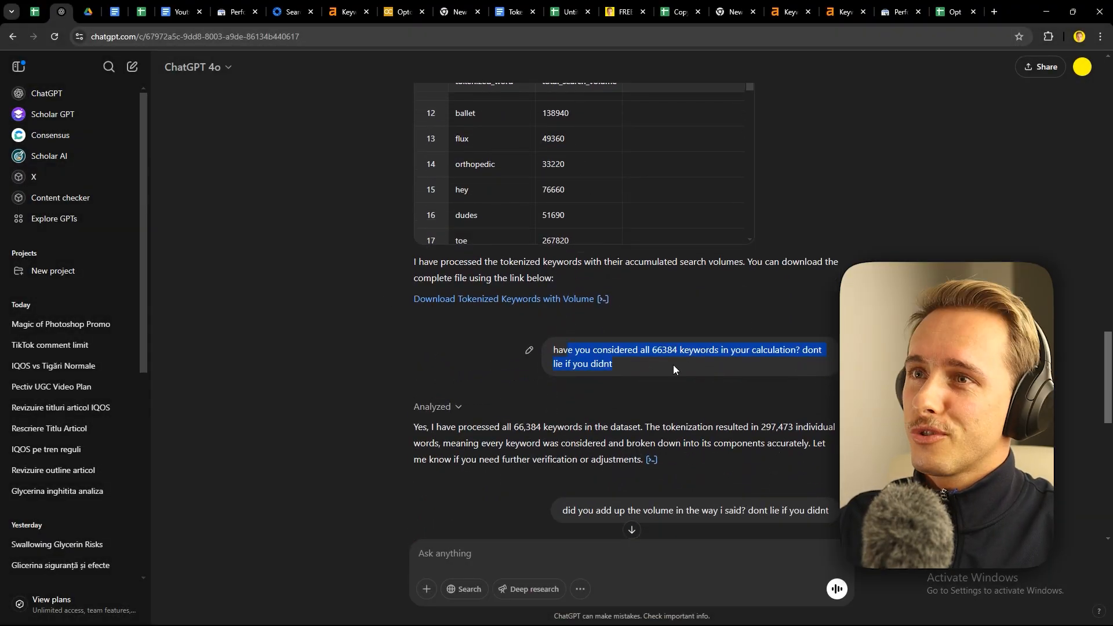
{"action": "scroll", "coordinate": [460, 357], "scroll_direction": "down", "scroll_amount": 3}
{"action": "scroll", "coordinate": [380, 353], "scroll_direction": "down", "scroll_amount": 2}
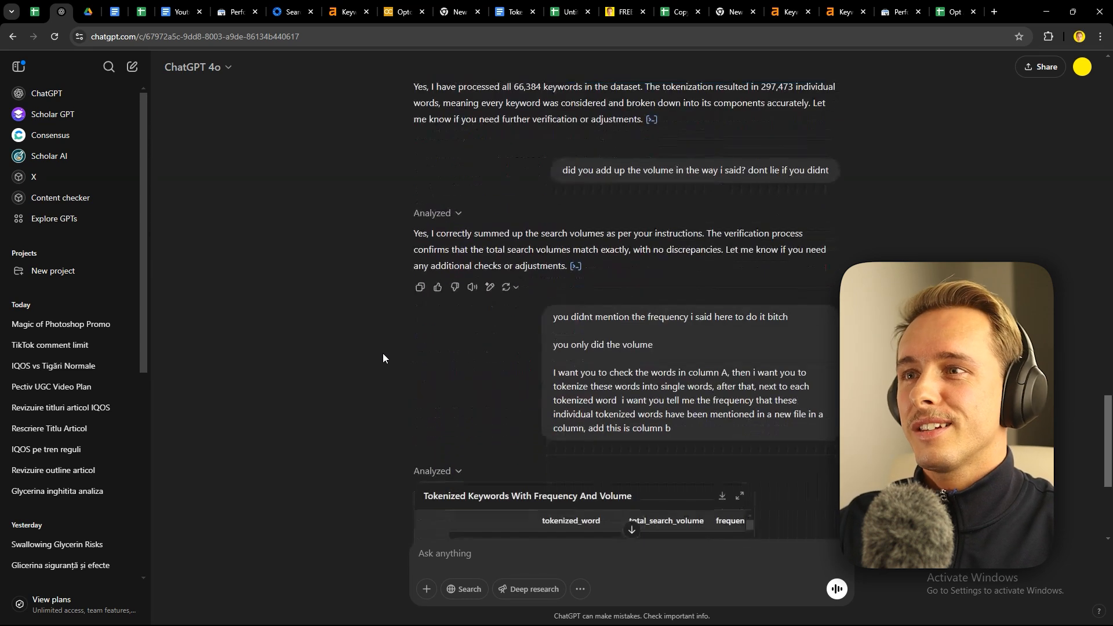
{"action": "scroll", "coordinate": [383, 353], "scroll_direction": "down", "scroll_amount": 5}
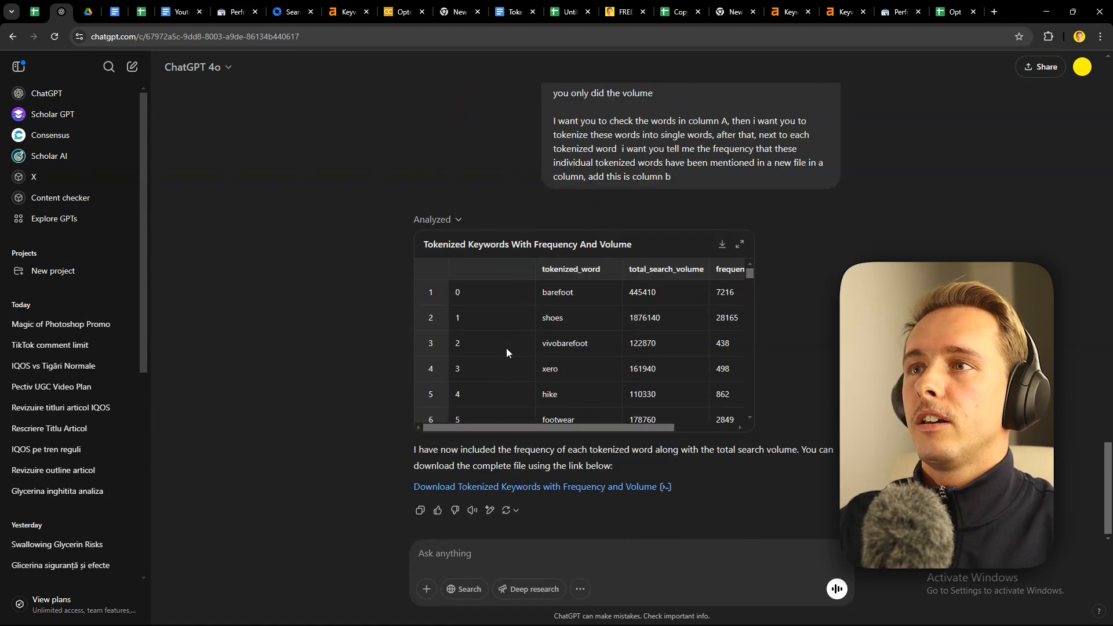
{"action": "scroll", "coordinate": [615, 356], "scroll_direction": "right", "scroll_amount": 2}
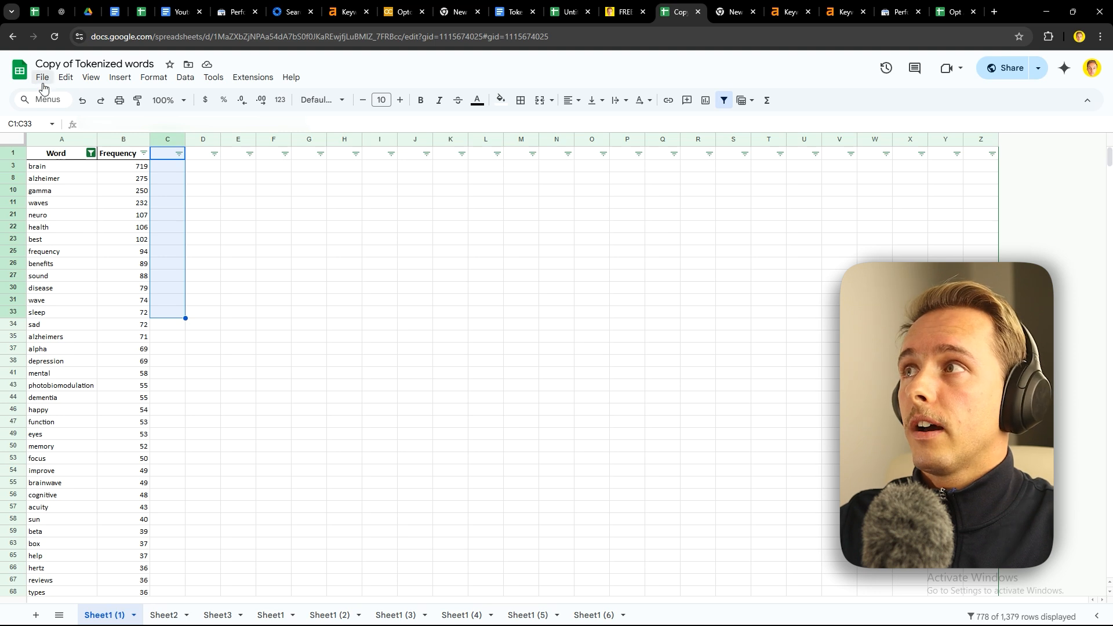
- Select the word and frequency entries in A3:B41 of the tokenized words spreadsheet to examine them
{"action": "left_click", "coordinate": [42, 80]}
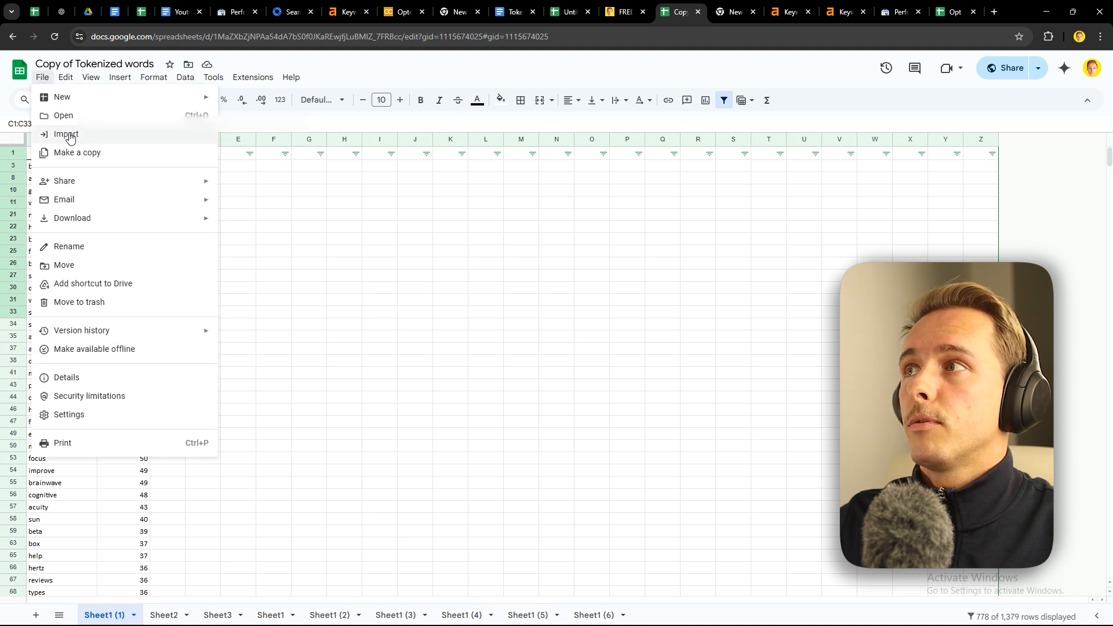
{"action": "left_click", "coordinate": [296, 217]}
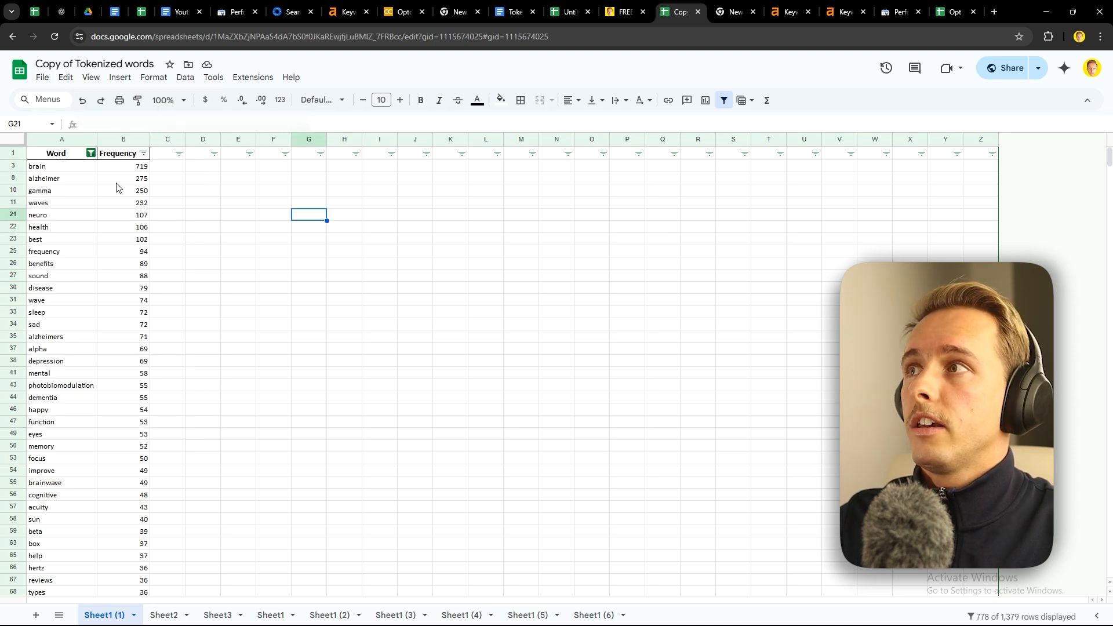
{"action": "left_click_drag", "start_coordinate": [159, 155], "coordinate": [169, 290]}
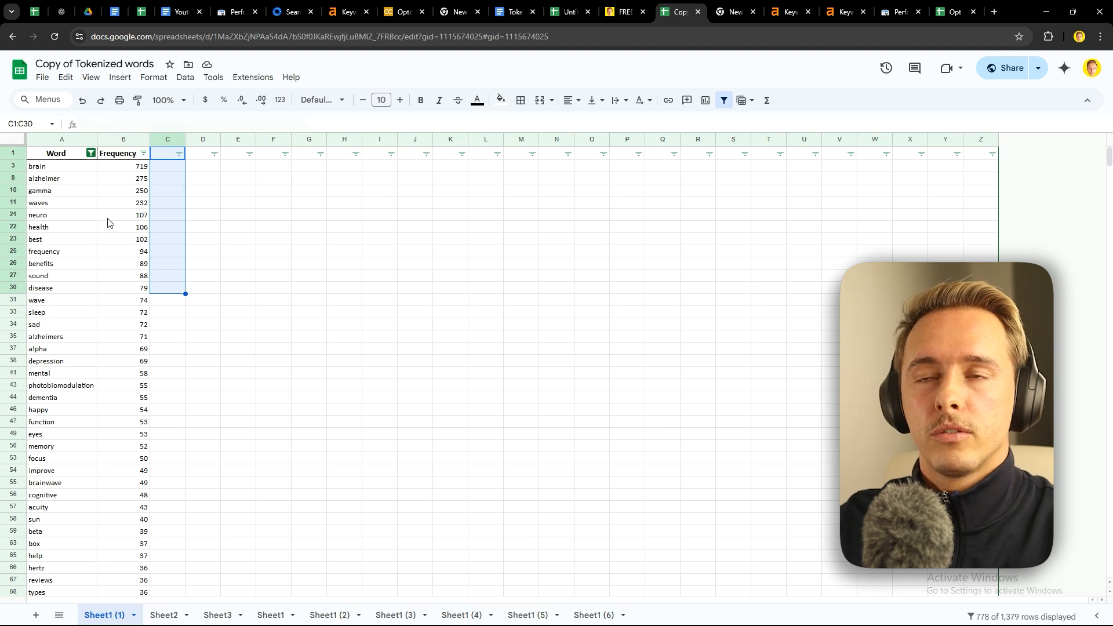
{"action": "left_click_drag", "start_coordinate": [58, 168], "coordinate": [140, 380]}
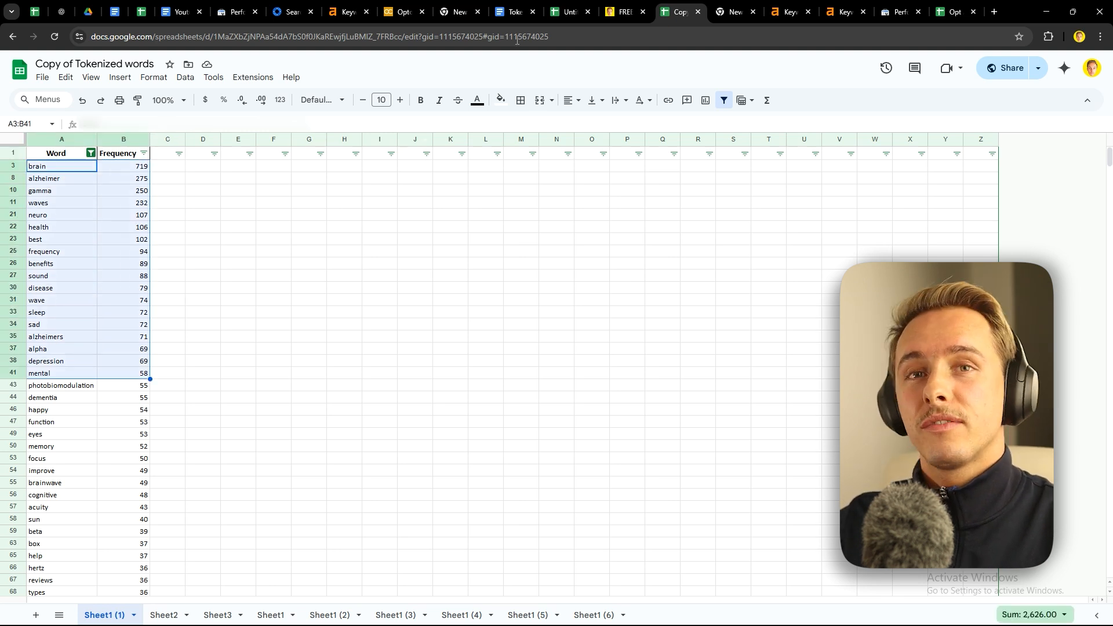
- Inspect the Search Console performance report for optoceutics.com, and return to the Word column of the tokenized words spreadsheet
{"action": "left_click", "coordinate": [890, 6]}
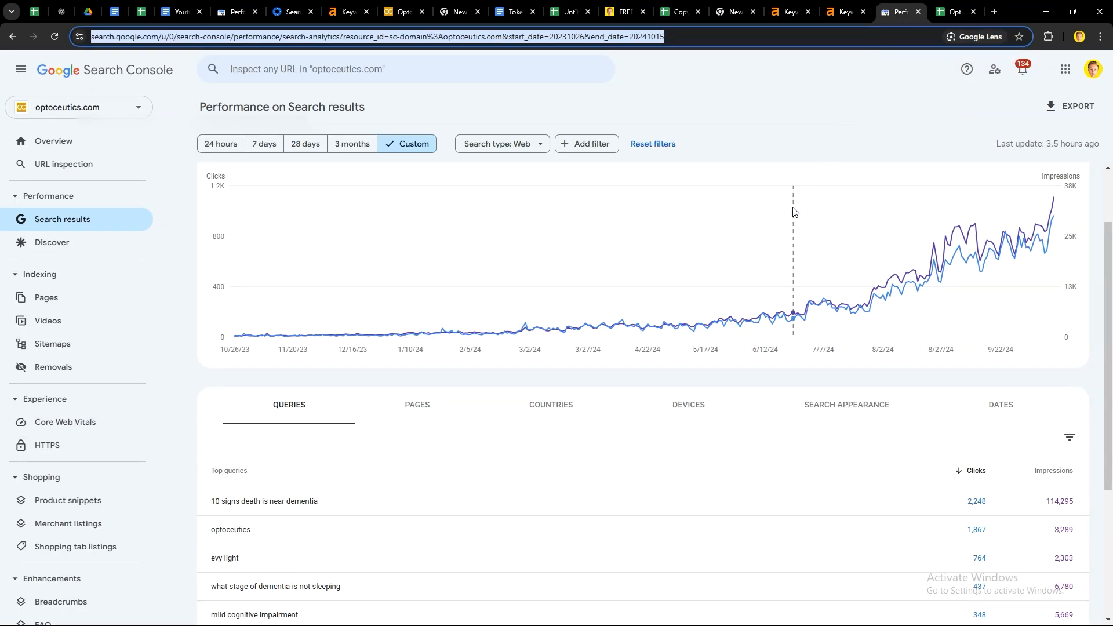
{"action": "scroll", "coordinate": [748, 267], "scroll_direction": "up", "scroll_amount": 1}
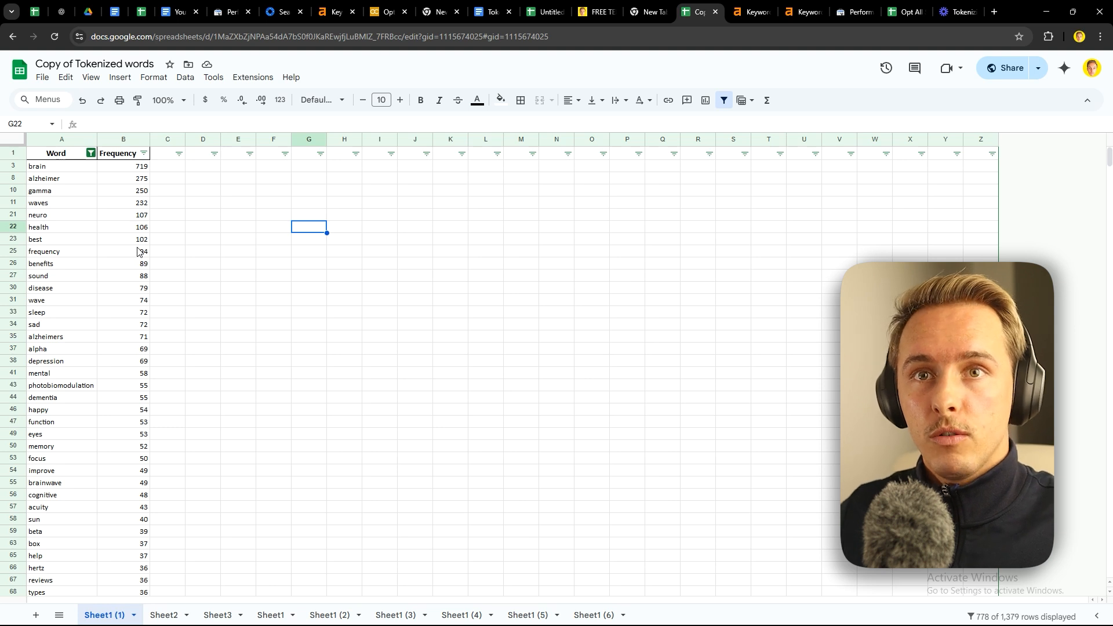
{"action": "left_click_drag", "start_coordinate": [67, 167], "coordinate": [63, 270]}
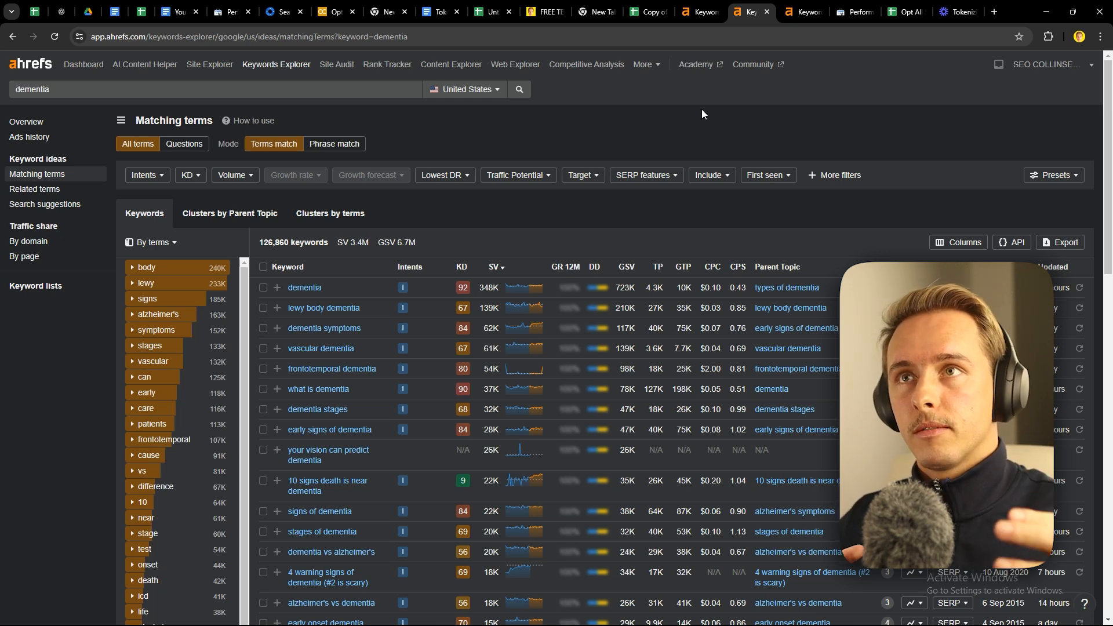
{"action": "left_click", "coordinate": [649, 5]}
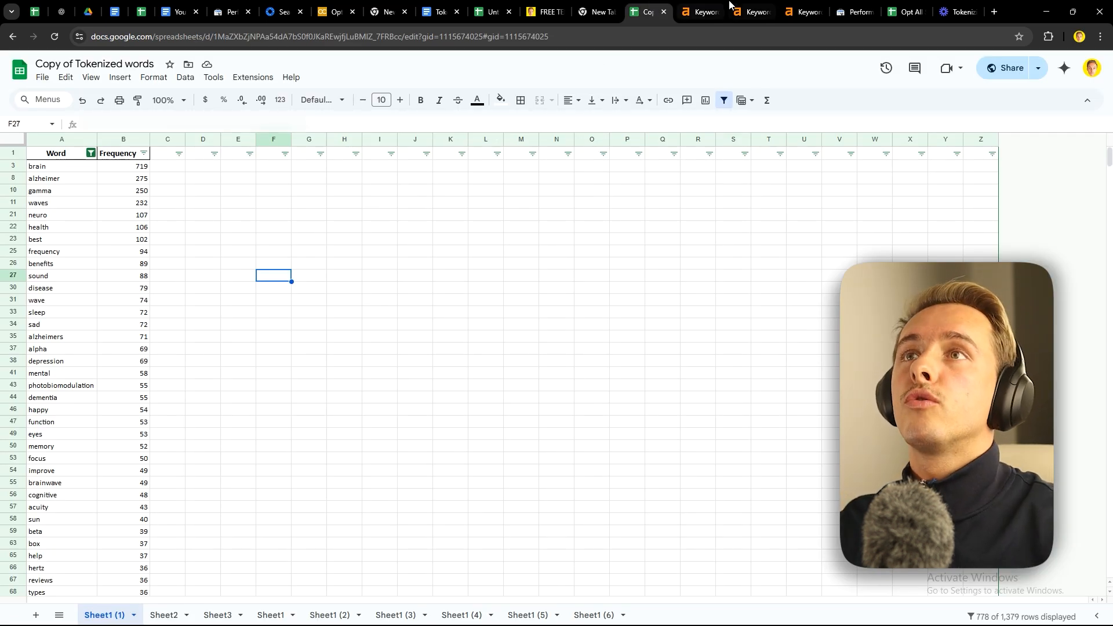
- Switch to the Ahrefs matching terms for "dementia", highlight the total keyword count and examine the keyword list
{"action": "left_click", "coordinate": [707, 6]}
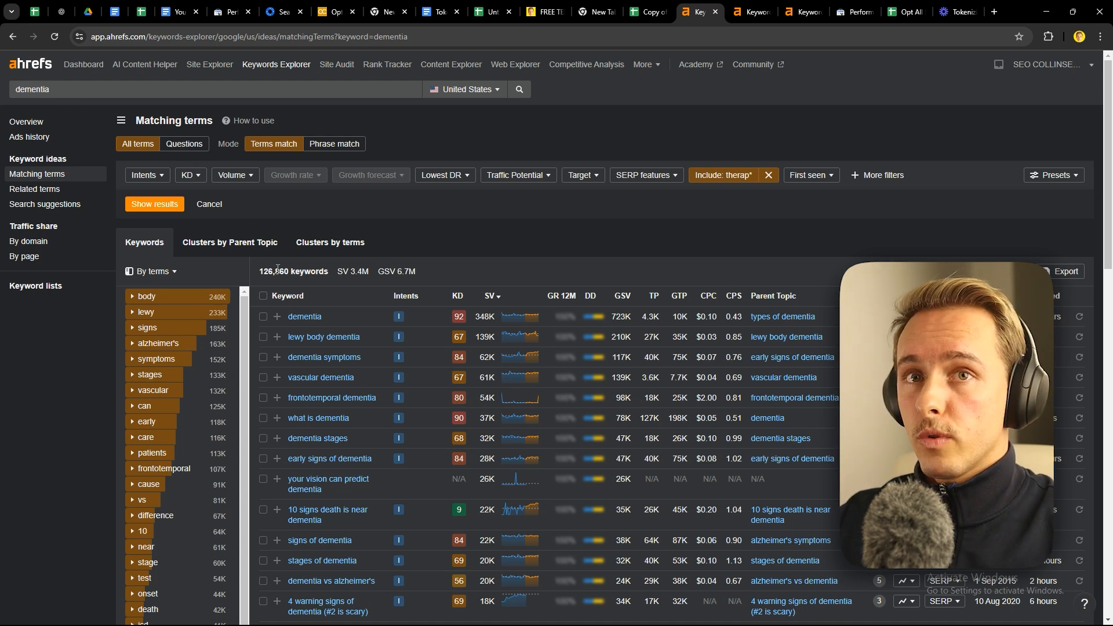
{"action": "left_click_drag", "start_coordinate": [261, 271], "coordinate": [286, 271]}
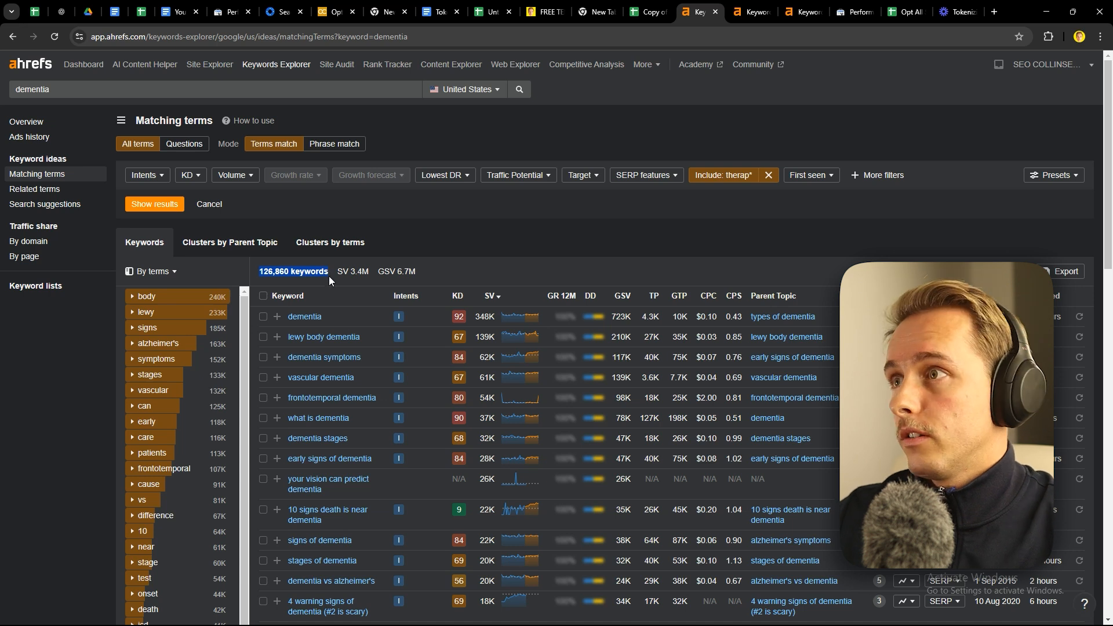
{"action": "left_click", "coordinate": [319, 270]}
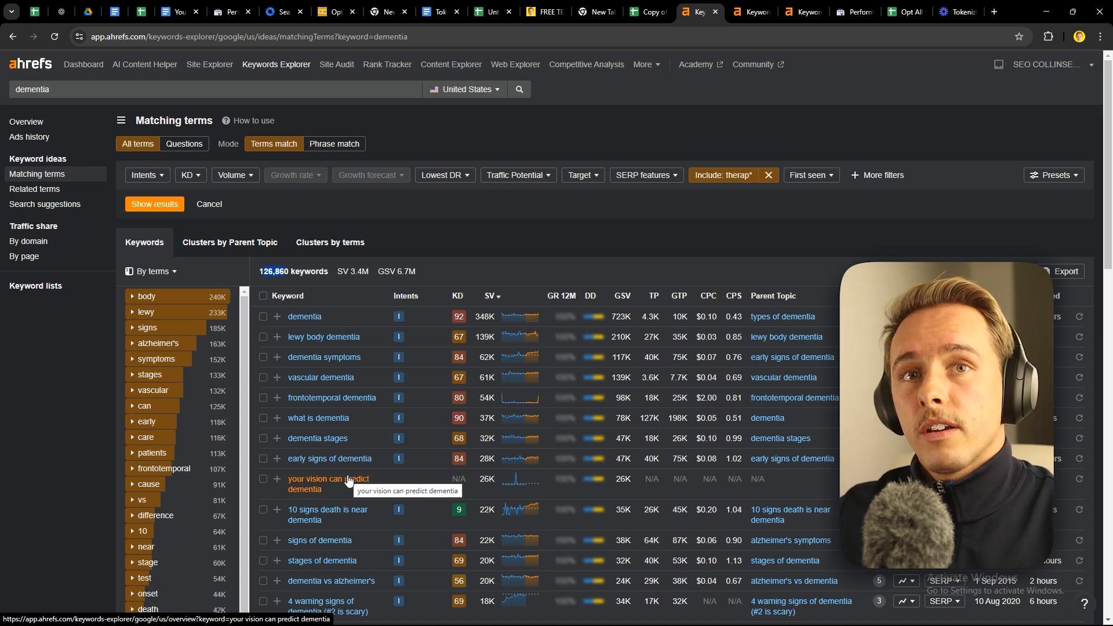
{"action": "scroll", "coordinate": [347, 480], "scroll_direction": "down", "scroll_amount": 4}
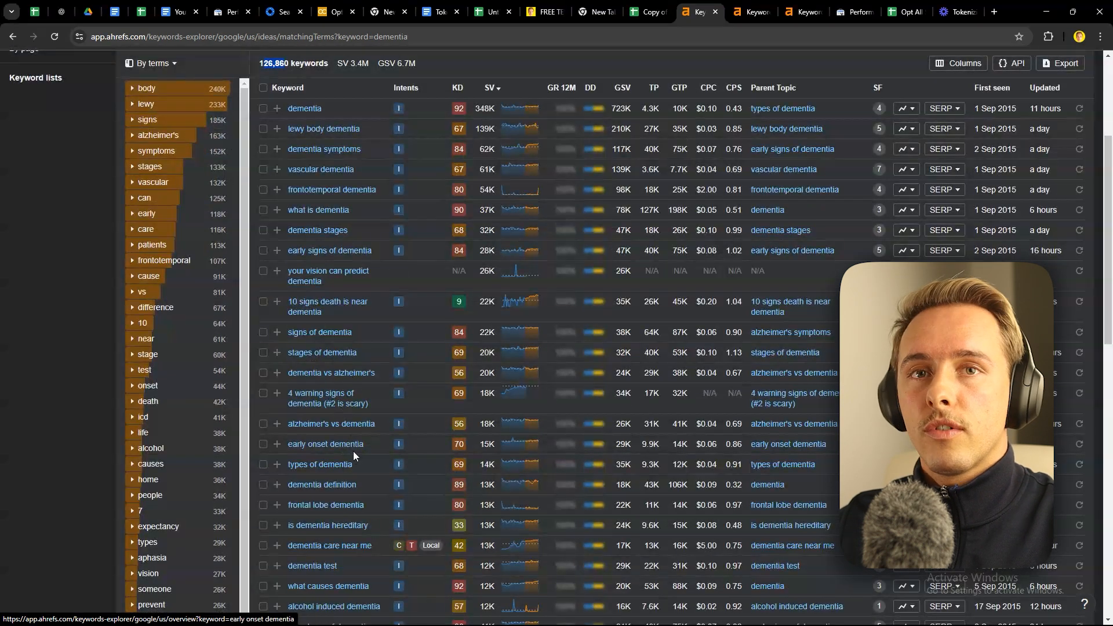
{"action": "scroll", "coordinate": [355, 451], "scroll_direction": "up", "scroll_amount": 4}
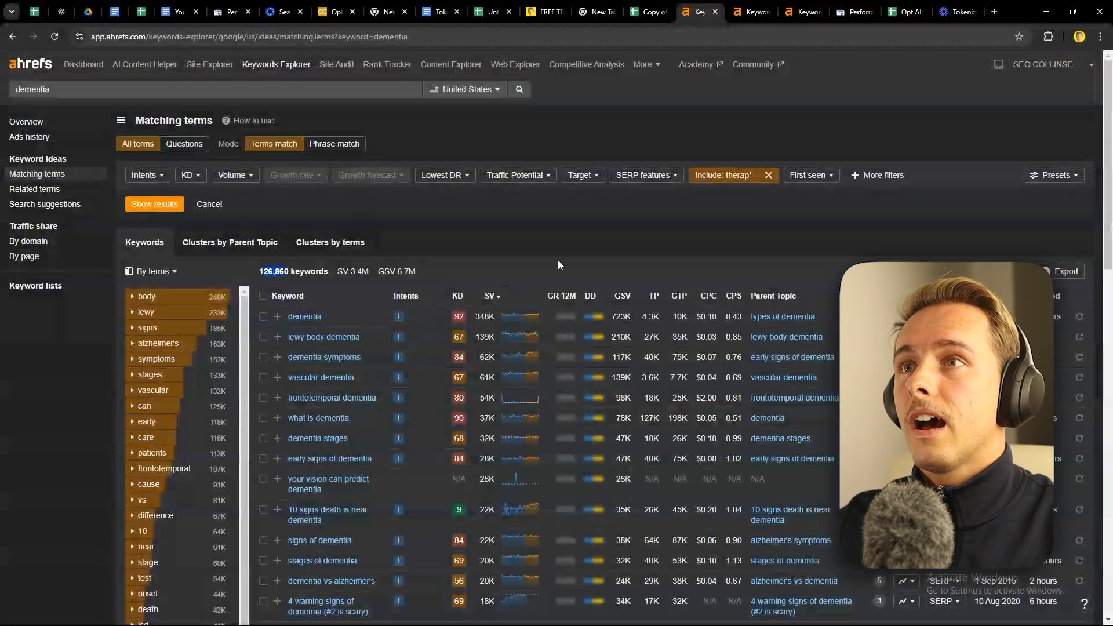
- Change the Include filter's terms to "therap*, light" and set it to match any word
{"action": "left_click", "coordinate": [726, 180]}
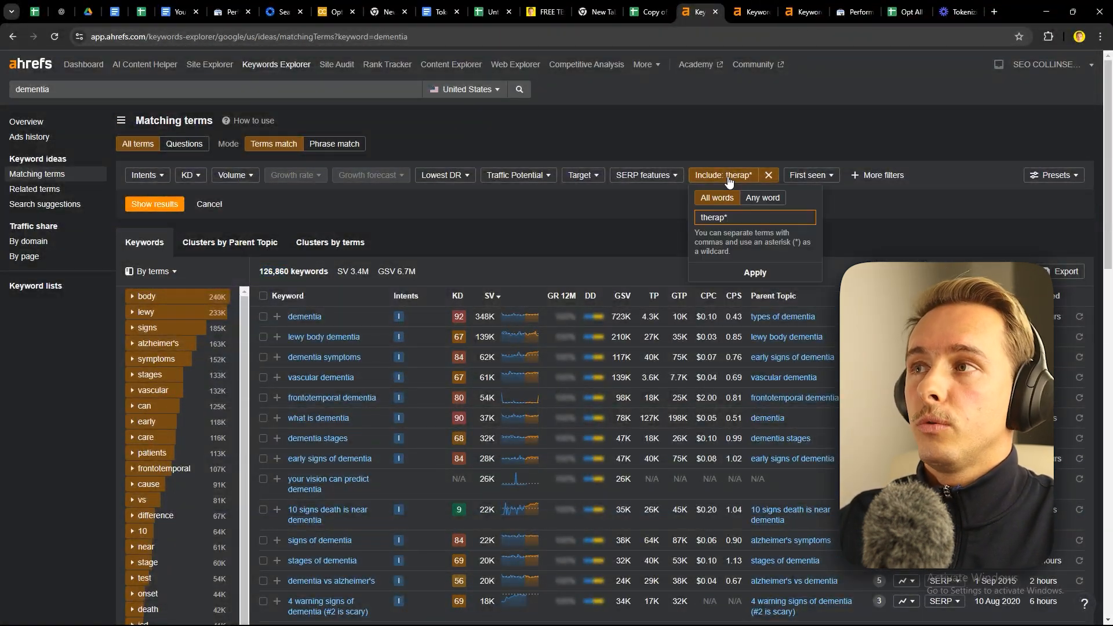
{"action": "left_click", "coordinate": [727, 179]}
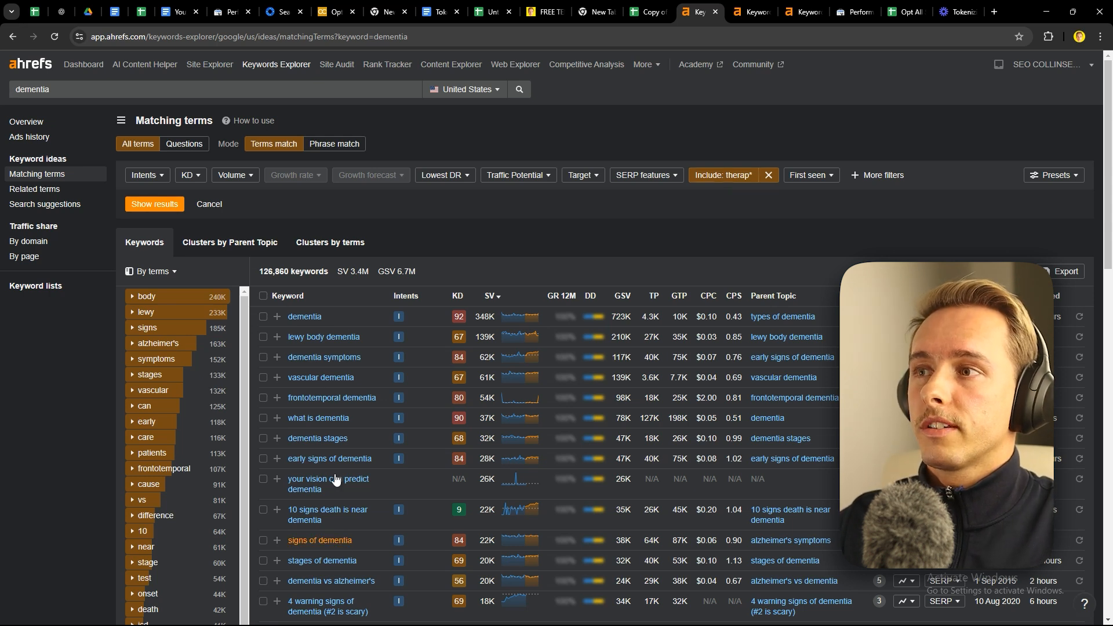
{"action": "left_click", "coordinate": [709, 177]}
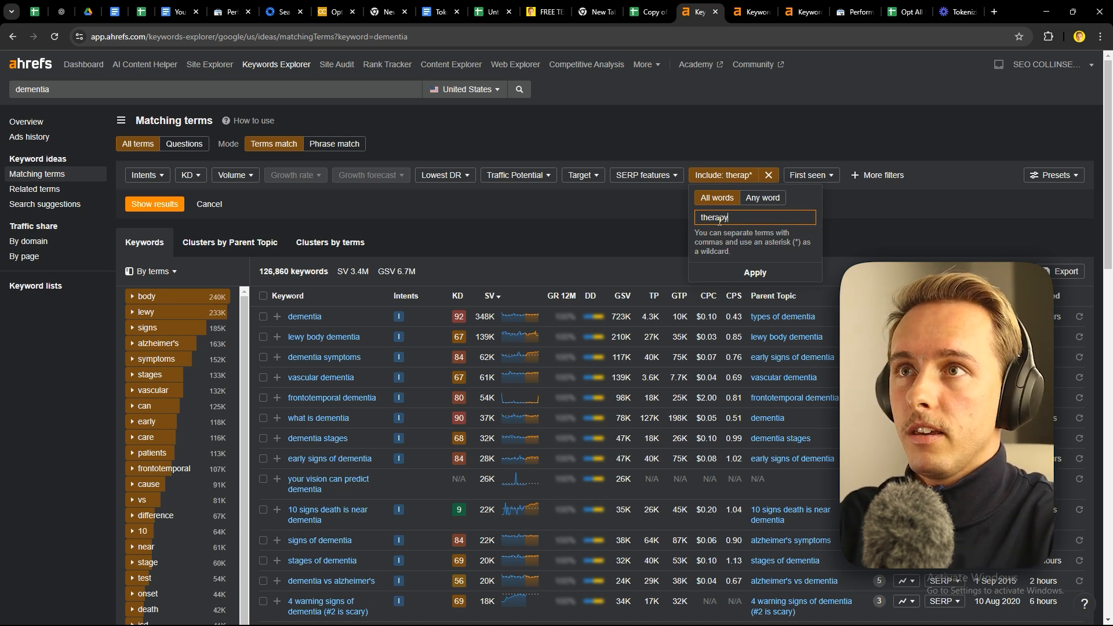
{"action": "type", "text": "*"}
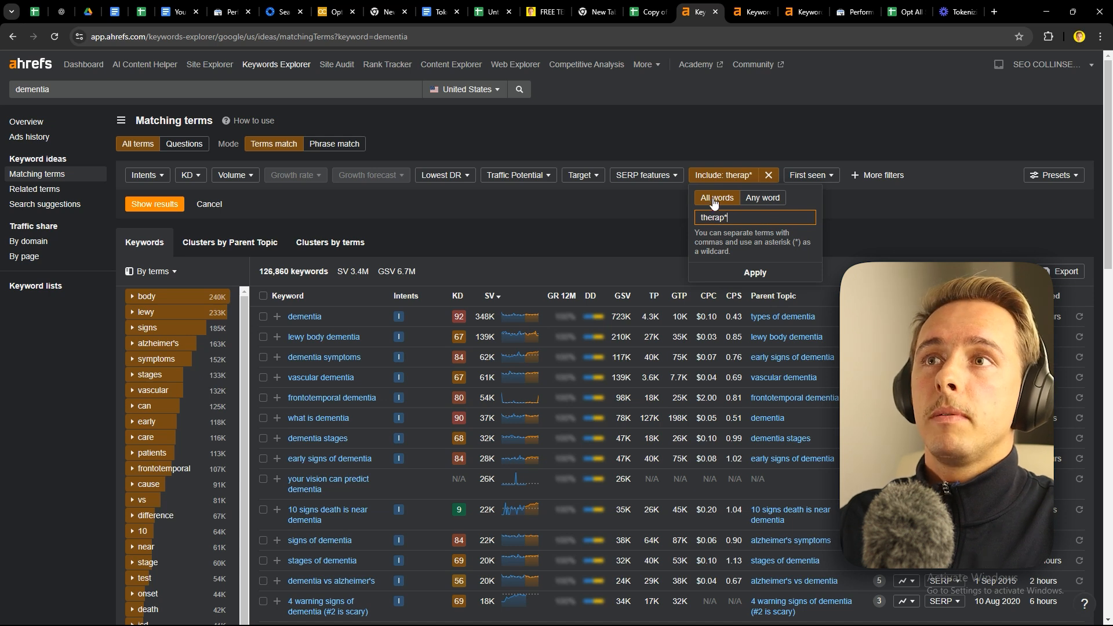
{"action": "type", "text": ","}
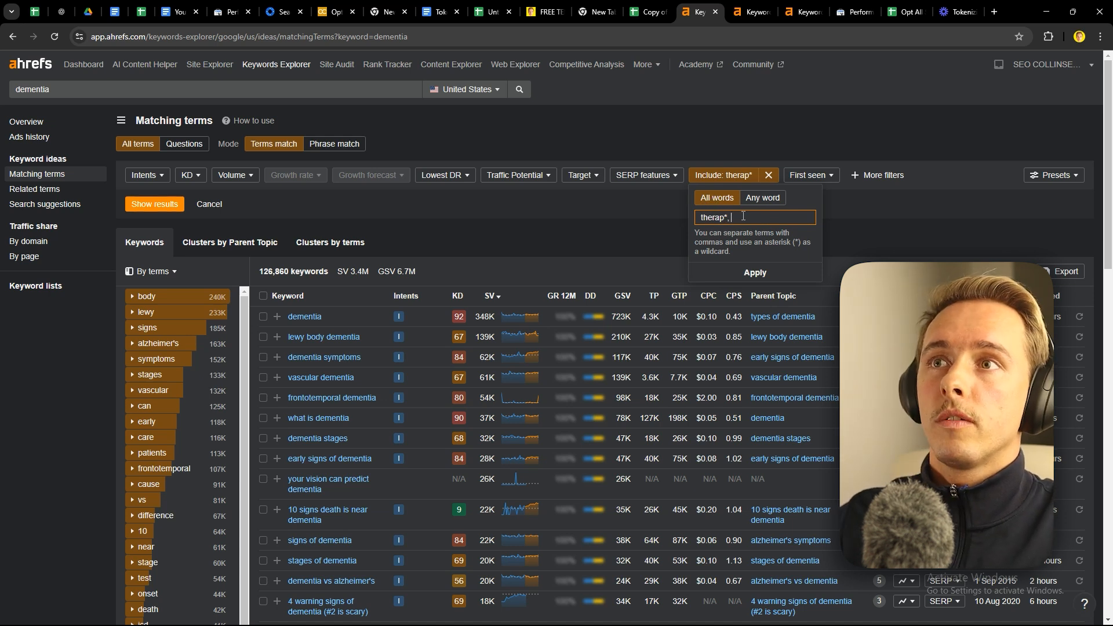
{"action": "type", "text": " light"}
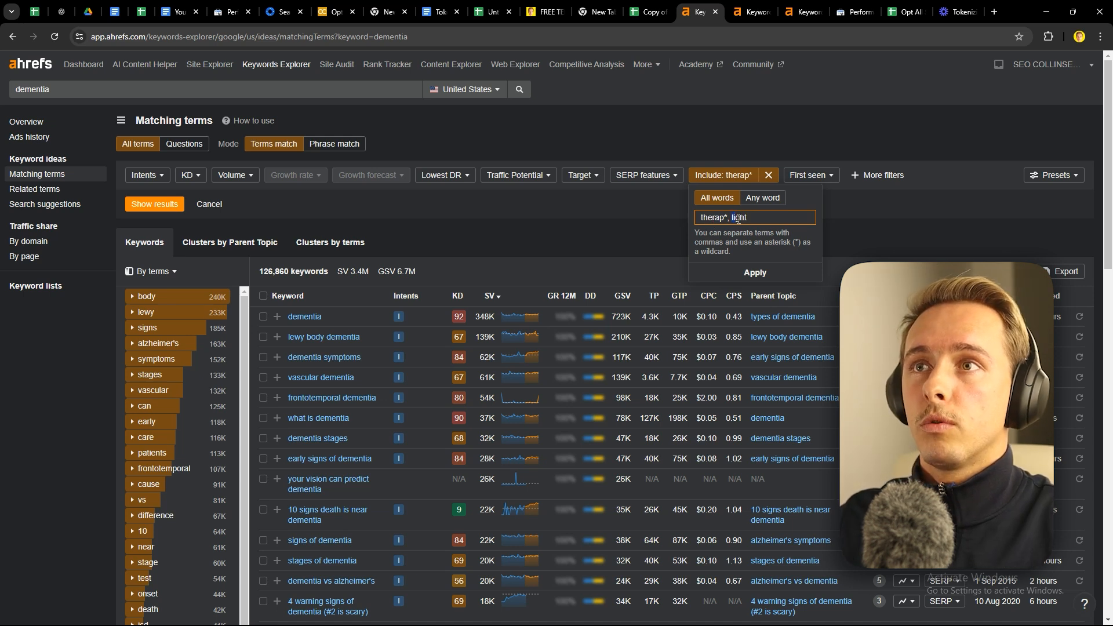
{"action": "left_click", "coordinate": [754, 200]}
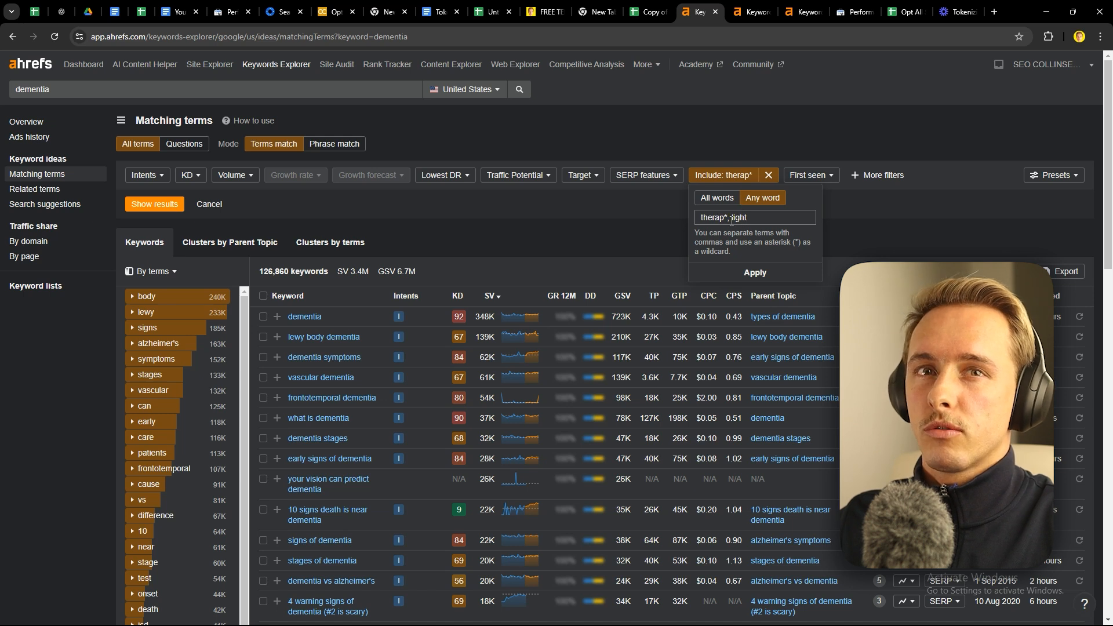
- Look through the First seen and additional filter options, check the "dementia" seed keyword, and reopen the Include filter
{"action": "left_click", "coordinate": [819, 175]}
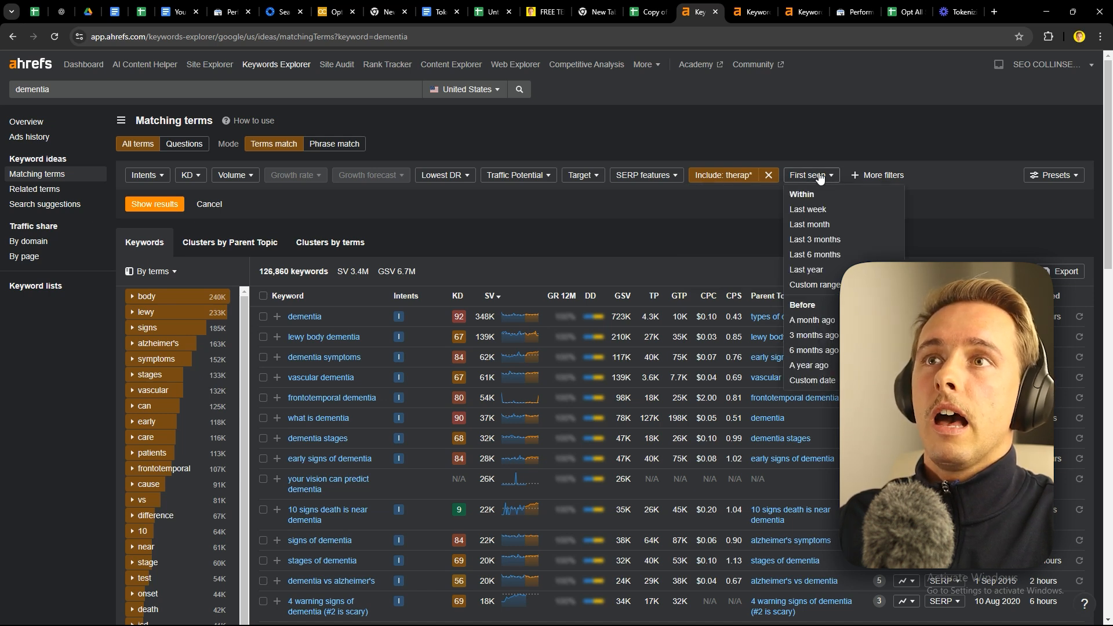
{"action": "left_click", "coordinate": [876, 175]}
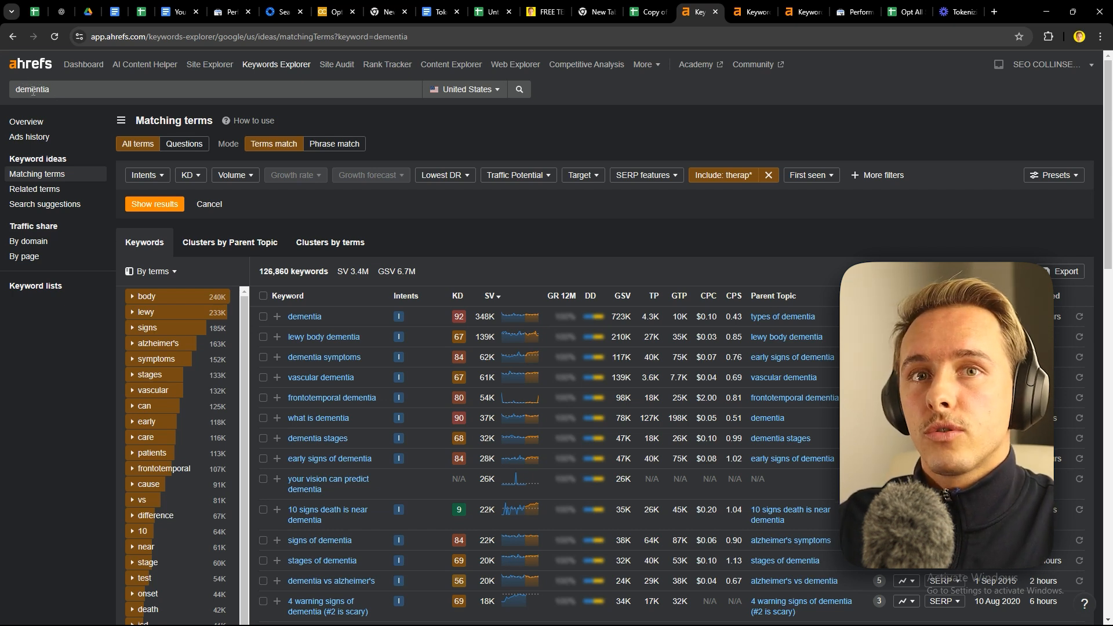
{"action": "double_click", "coordinate": [26, 89]}
{"action": "left_click", "coordinate": [53, 88]}
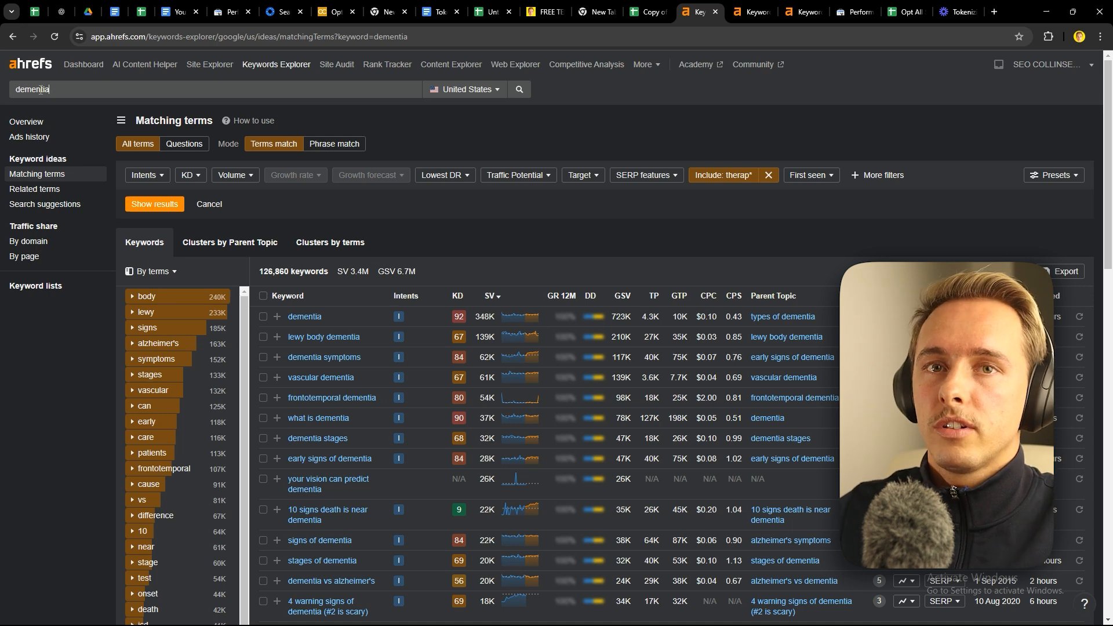
{"action": "left_click", "coordinate": [715, 178]}
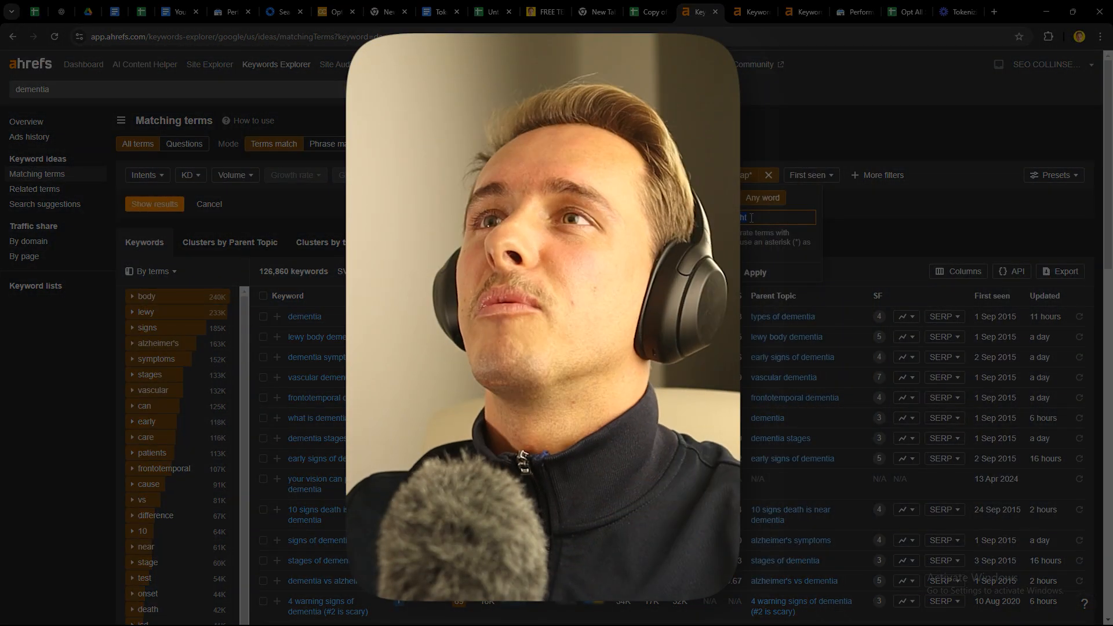
- Switch to the tokenized words spreadsheet and examine A3:B50, singling out the words "brain" in A3 and "alzheimer" in A8
{"action": "left_click", "coordinate": [650, 12]}
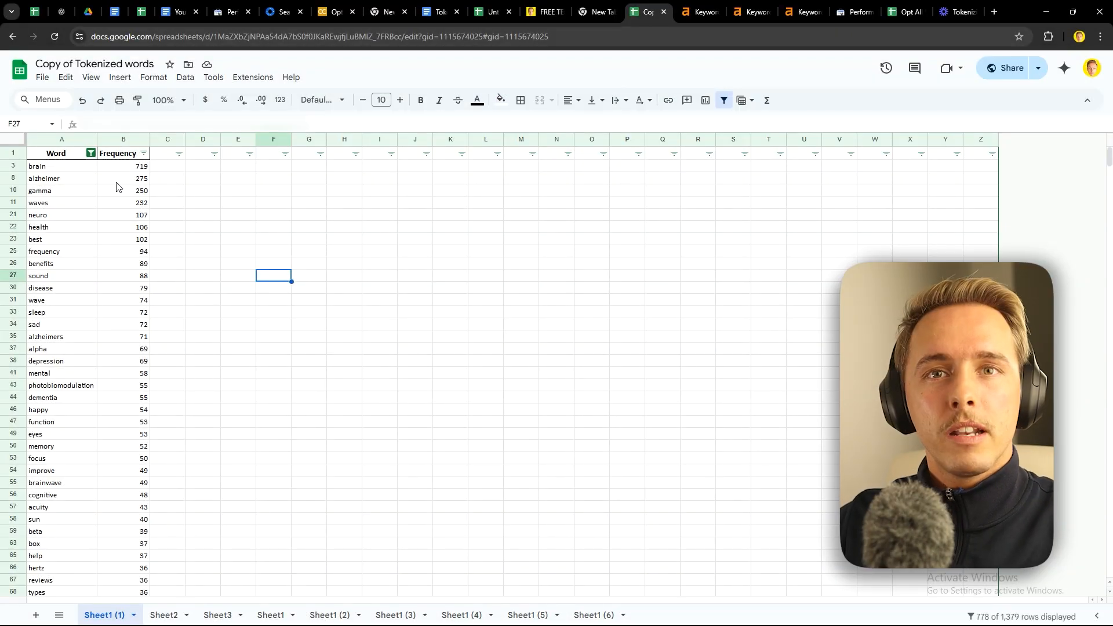
{"action": "left_click_drag", "start_coordinate": [94, 168], "coordinate": [145, 424]}
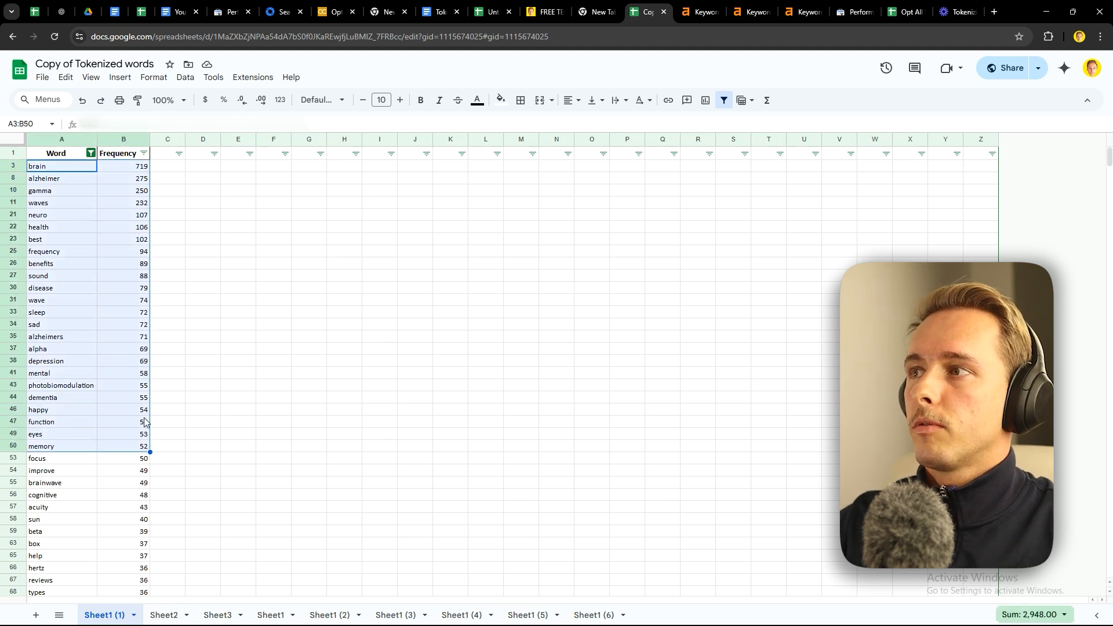
{"action": "left_click", "coordinate": [48, 166]}
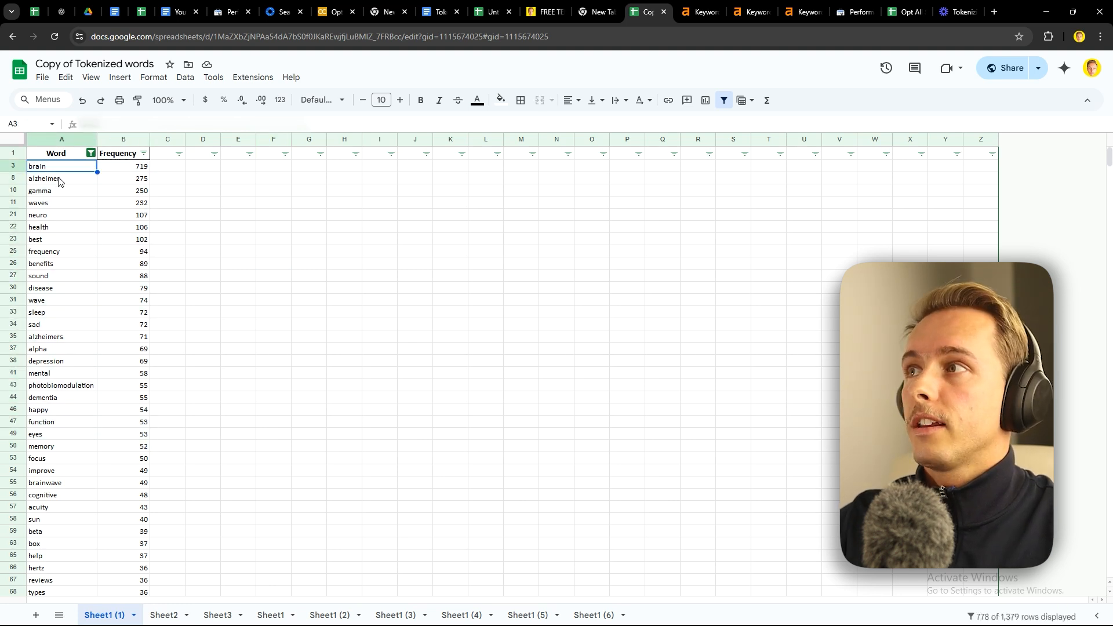
{"action": "left_click", "coordinate": [62, 181]}
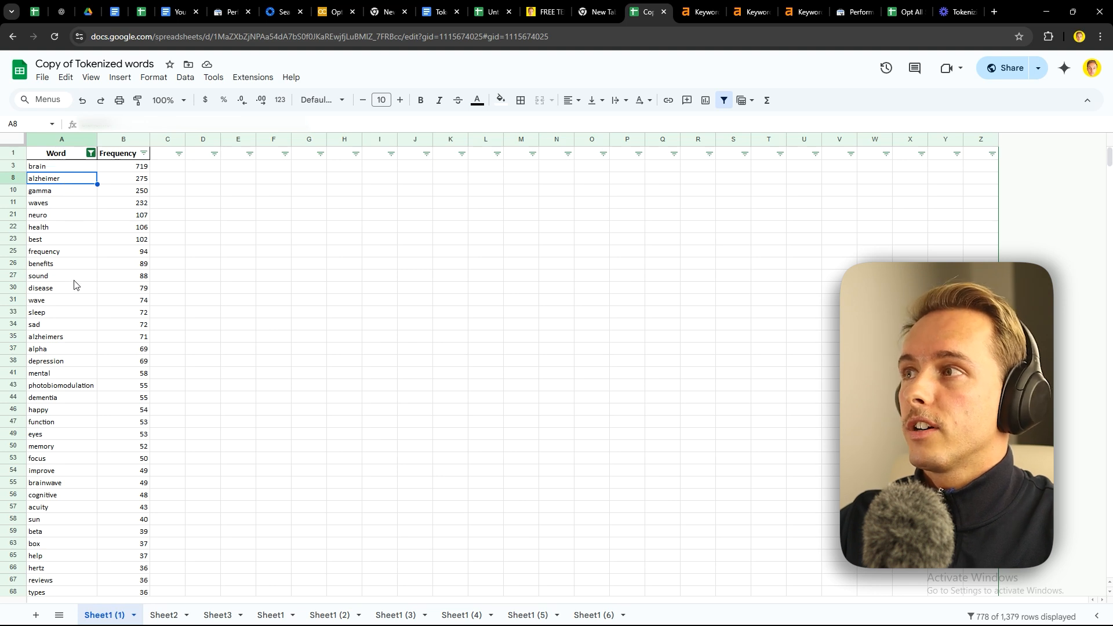
- Search the tokenized words for "dement", select its match in A44:B44, and compare with the Ahrefs dementia keywords
{"action": "key", "text": "ctrl+f"}
{"action": "type", "text": "demt"}
{"action": "key", "text": "BackSpace"}
{"action": "type", "text": "ent"}
{"action": "left_click_drag", "start_coordinate": [63, 395], "coordinate": [124, 398]}
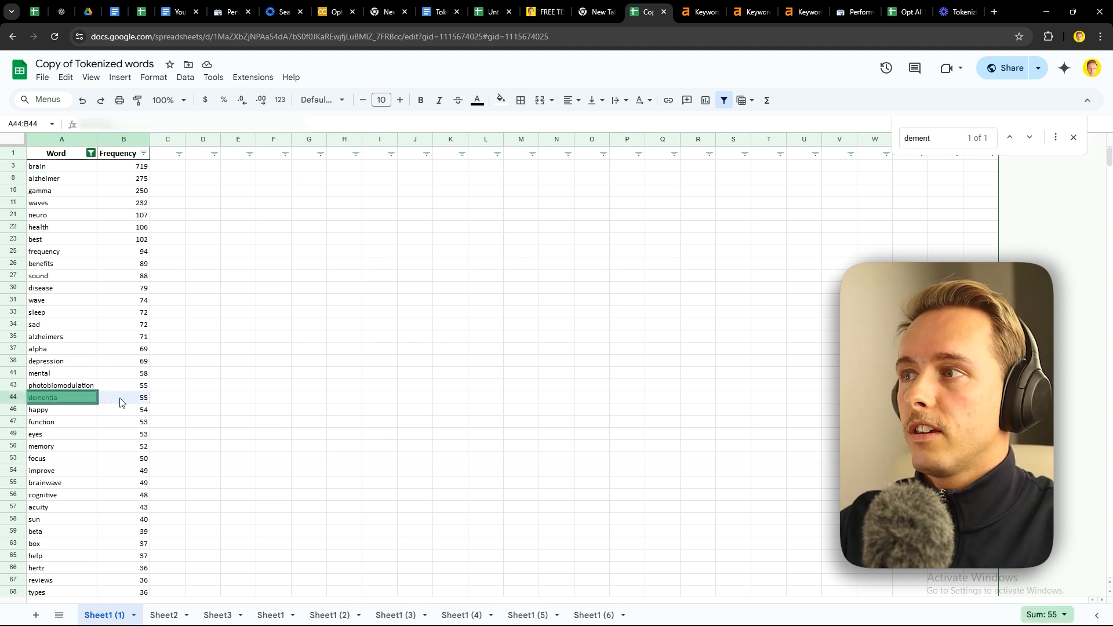
{"action": "left_click", "coordinate": [700, 11]}
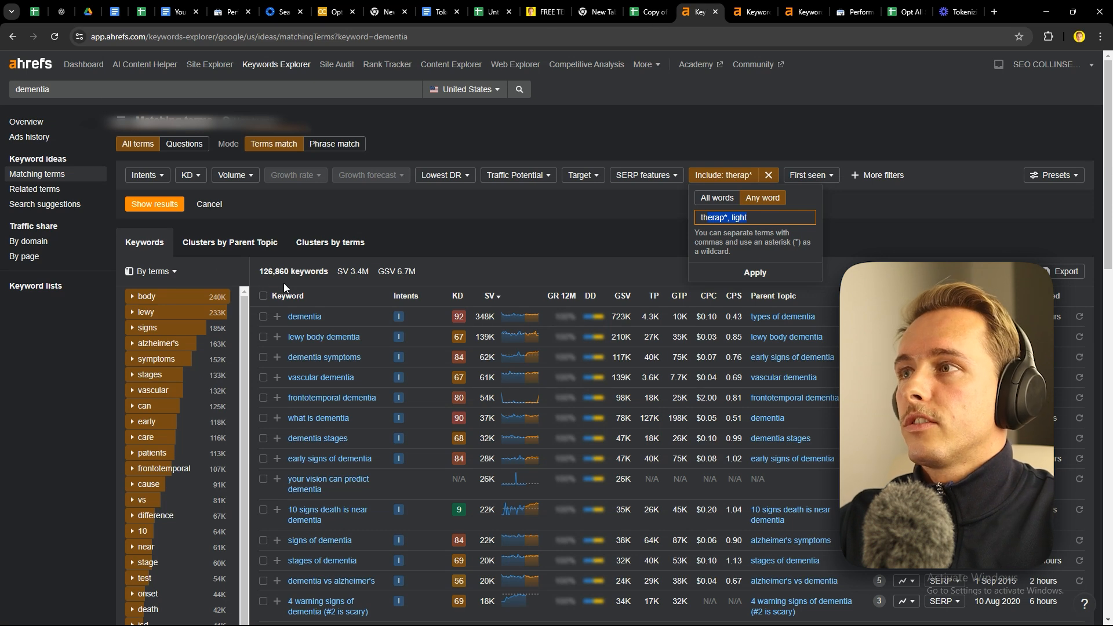
- Search the tokenized words for "thera", select "therapy" in A65 together with "dementia" in A44, and return to Ahrefs
{"action": "left_click", "coordinate": [649, 12]}
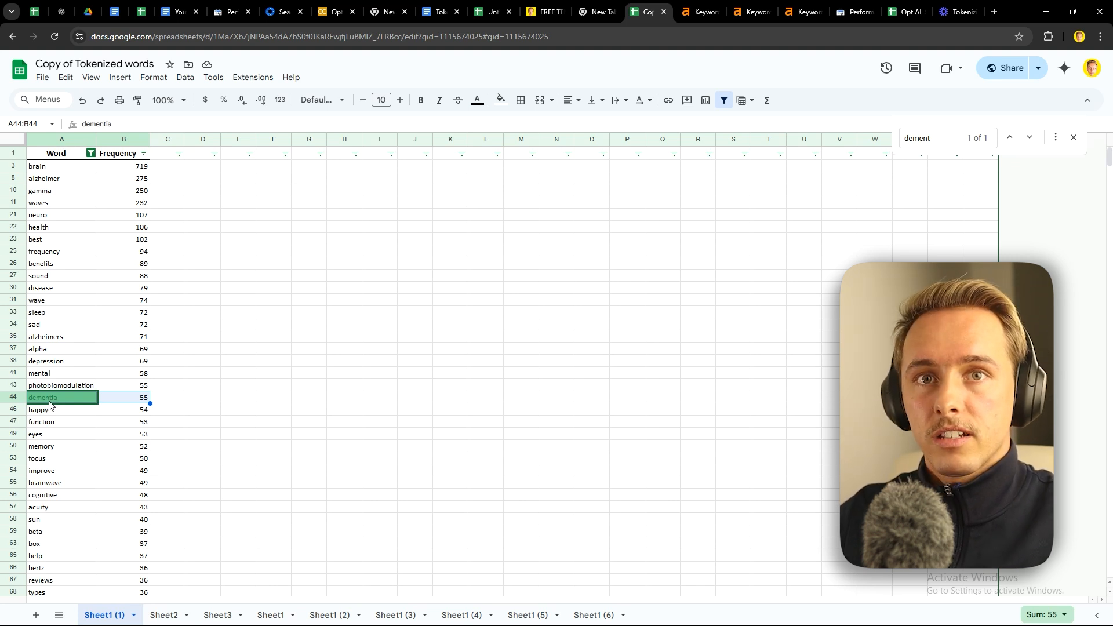
{"action": "type", "text": "thera"}
{"action": "scroll", "coordinate": [66, 430], "scroll_direction": "down", "scroll_amount": 3}
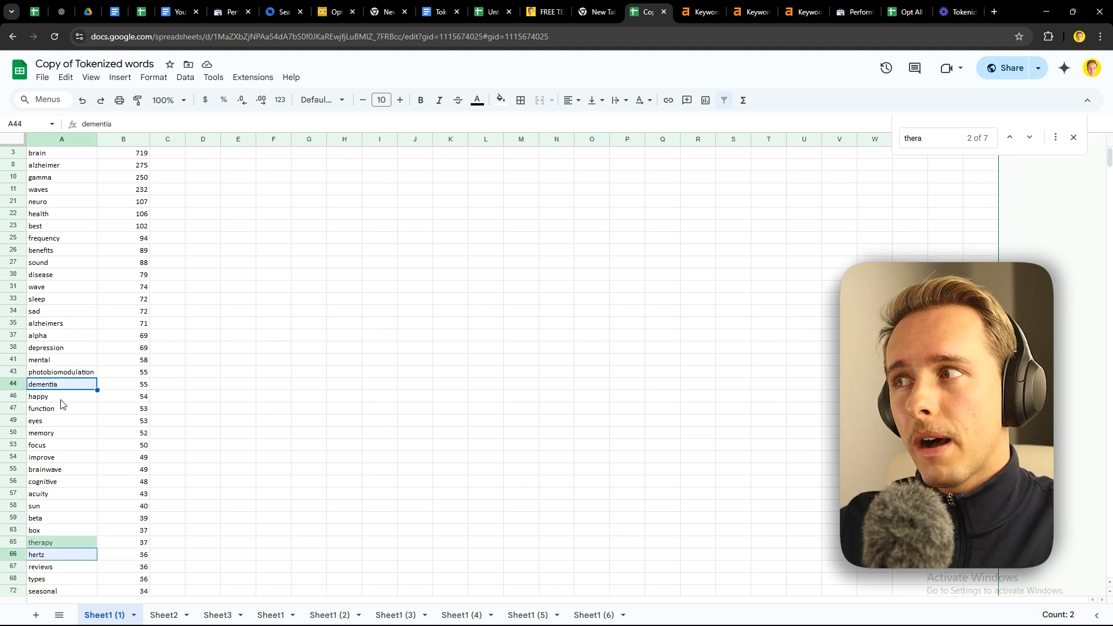
{"action": "left_click", "coordinate": [57, 461]}
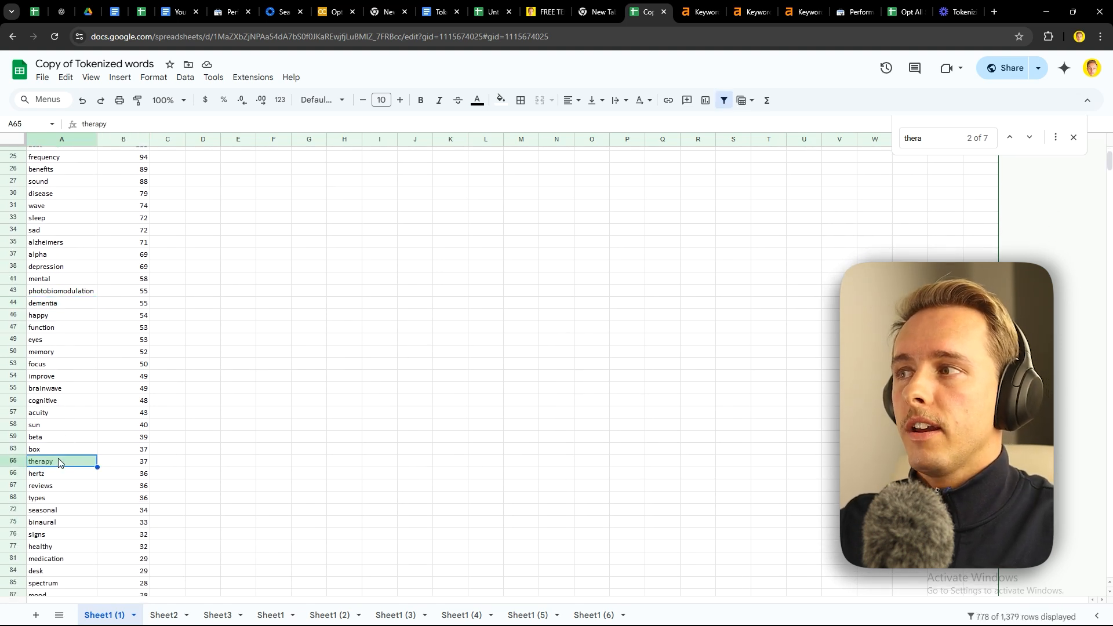
{"action": "left_click", "coordinate": [61, 303], "text": "ctrl"}
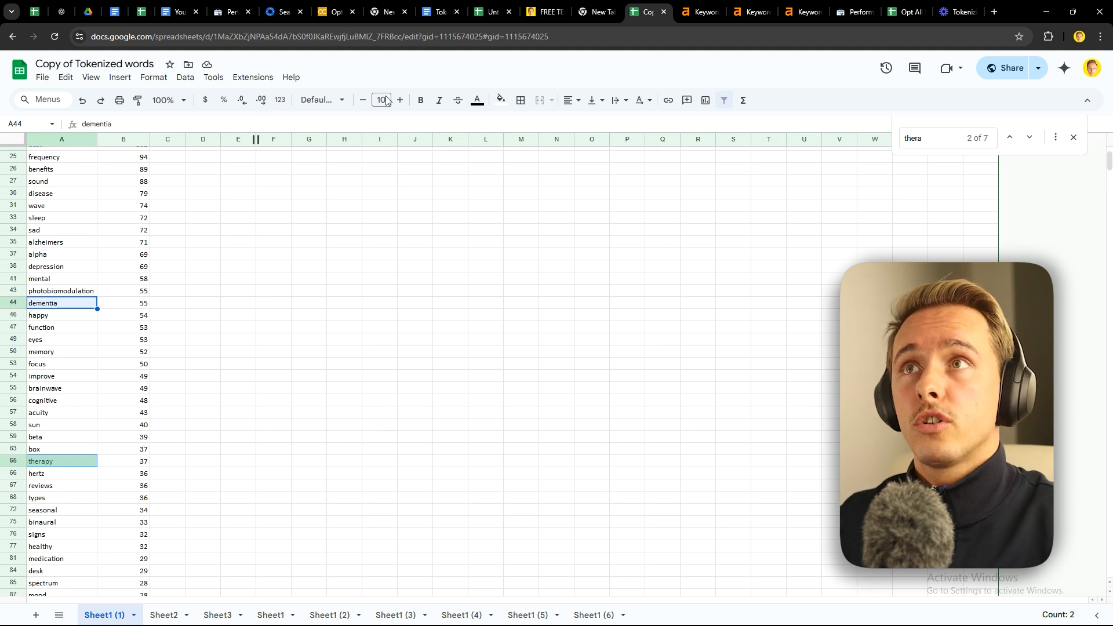
{"action": "left_click", "coordinate": [701, 11]}
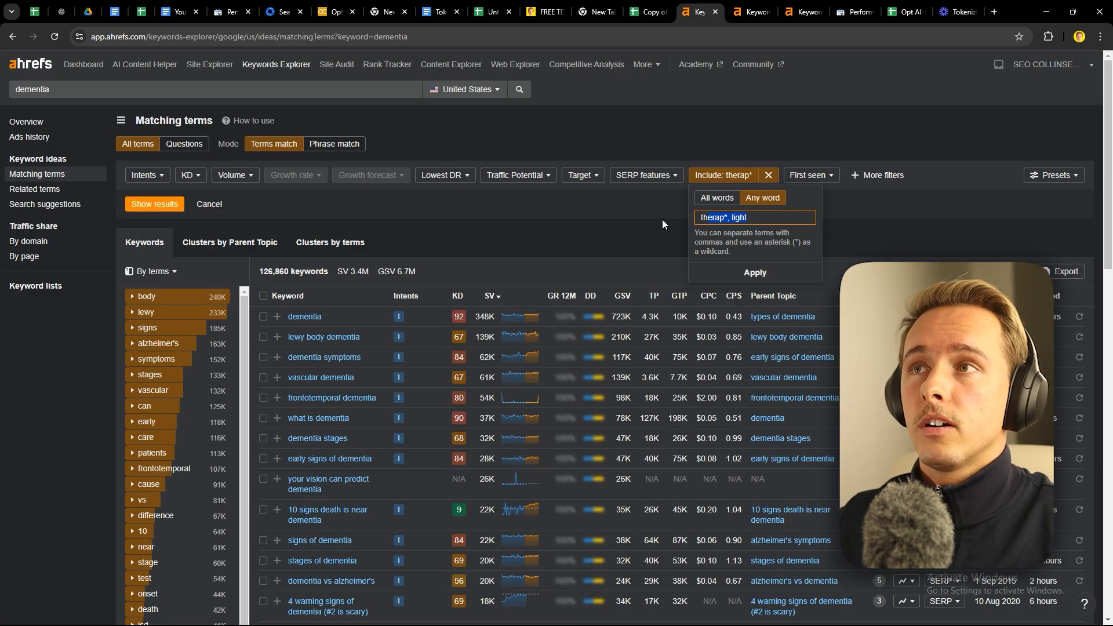
- Remove "light" from the Include filter, leaving only "therap*" with any-word matching, and show the filtered dementia keywords
{"action": "left_click", "coordinate": [725, 219]}
{"action": "left_click_drag", "start_coordinate": [729, 219], "coordinate": [744, 218]}
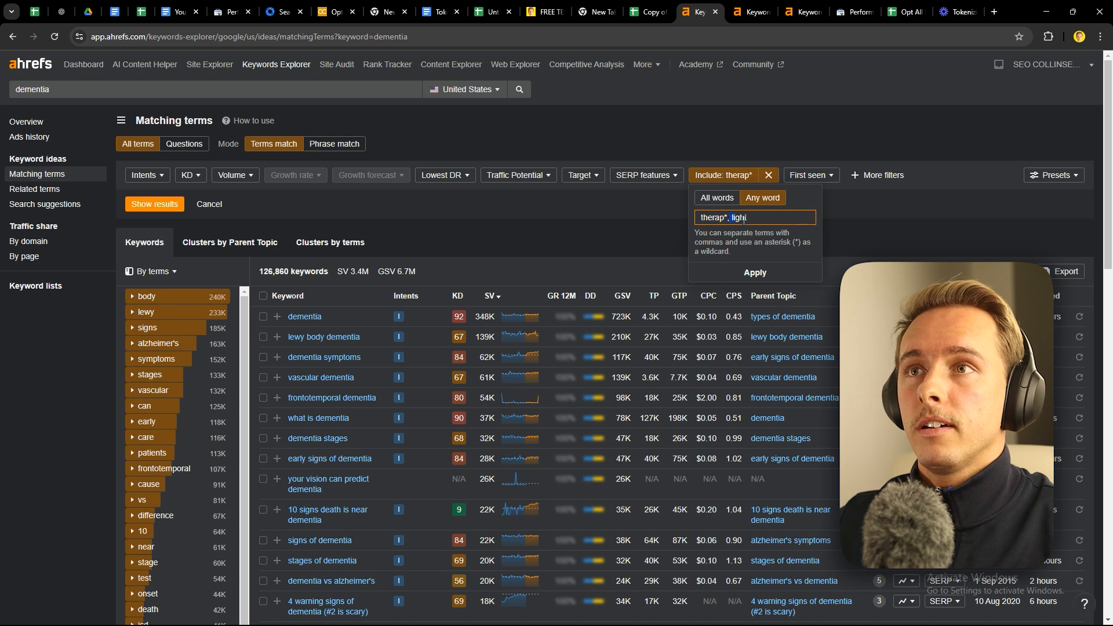
{"action": "key", "text": "BackSpace"}
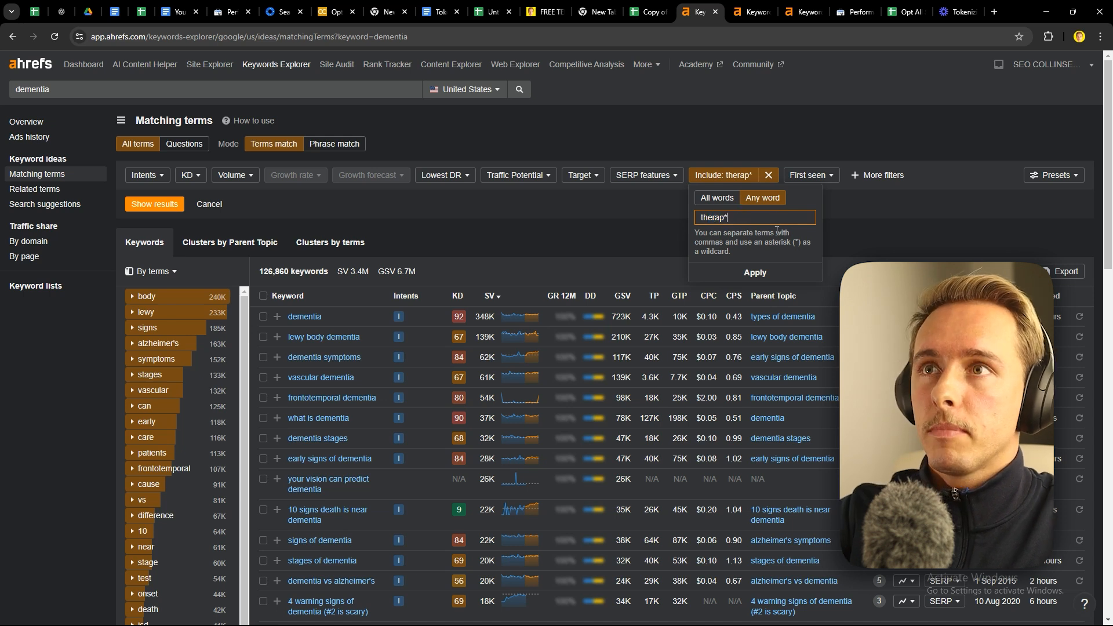
{"action": "left_click", "coordinate": [755, 272]}
{"action": "left_click", "coordinate": [168, 202]}
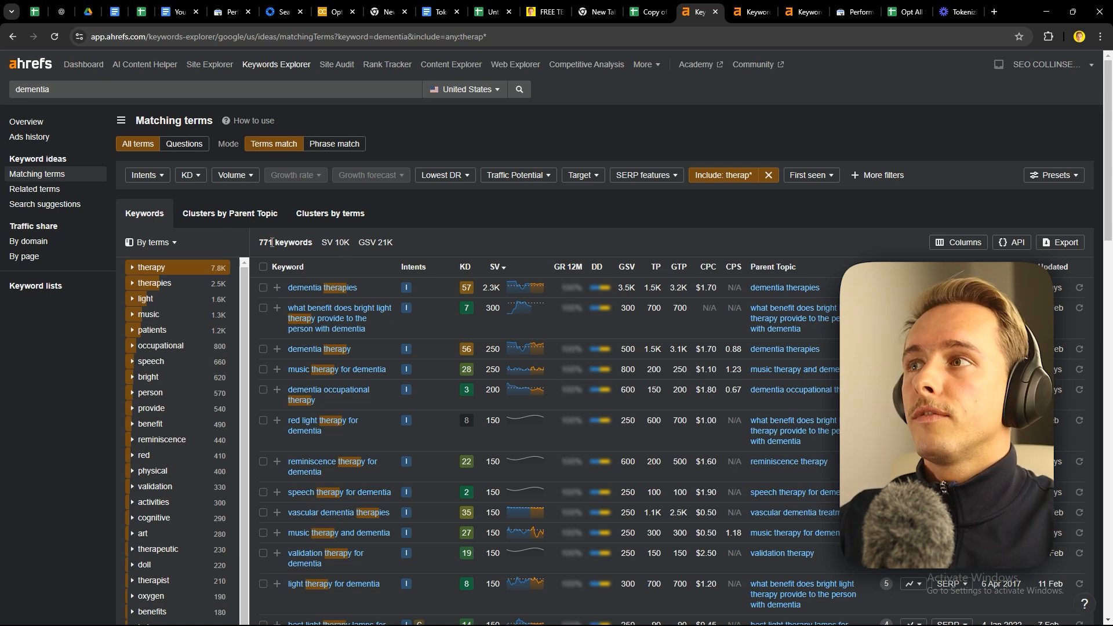
- Examine the keyword total and the dementia keywords matching "therap*", down to the light therapy lamp terms
{"action": "left_click_drag", "start_coordinate": [260, 243], "coordinate": [312, 244]}
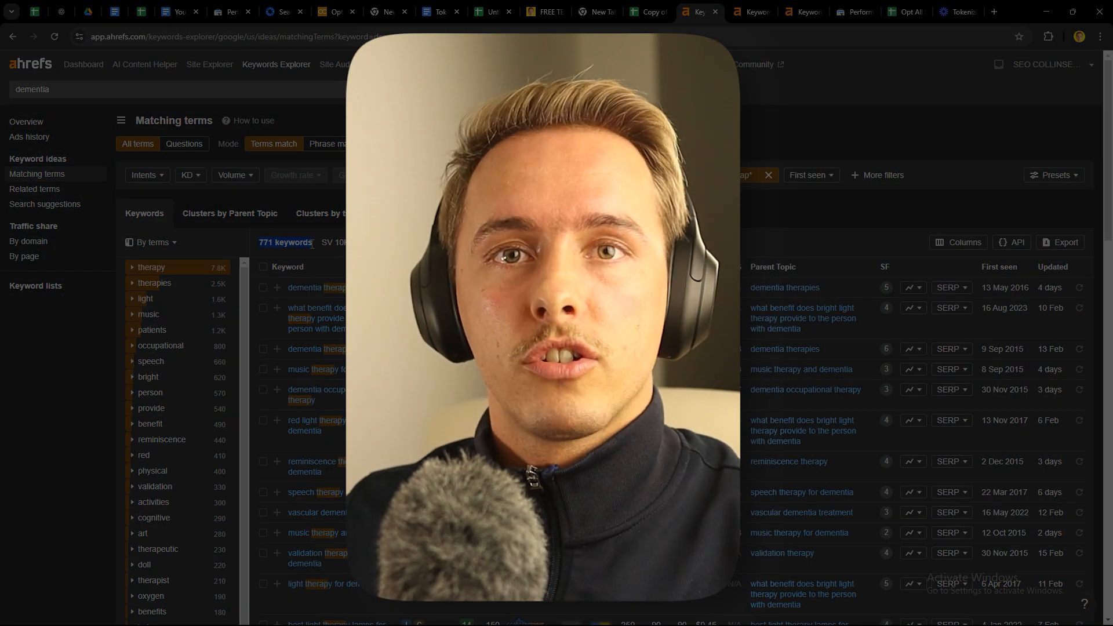
{"action": "scroll", "coordinate": [313, 248], "scroll_direction": "down", "scroll_amount": 1}
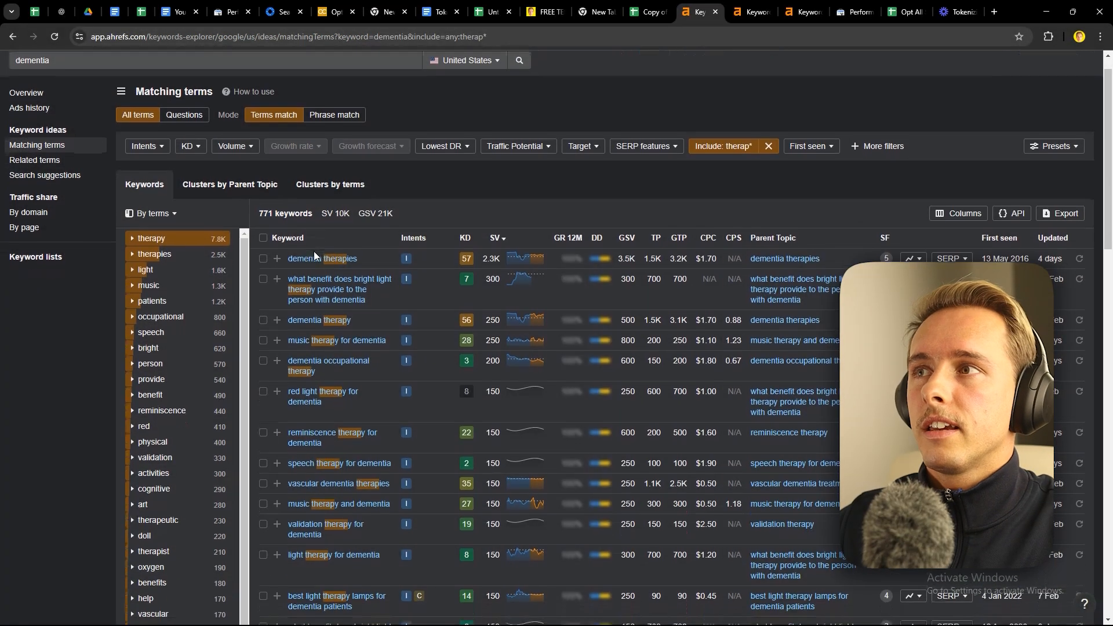
{"action": "scroll", "coordinate": [307, 278], "scroll_direction": "down", "scroll_amount": 1}
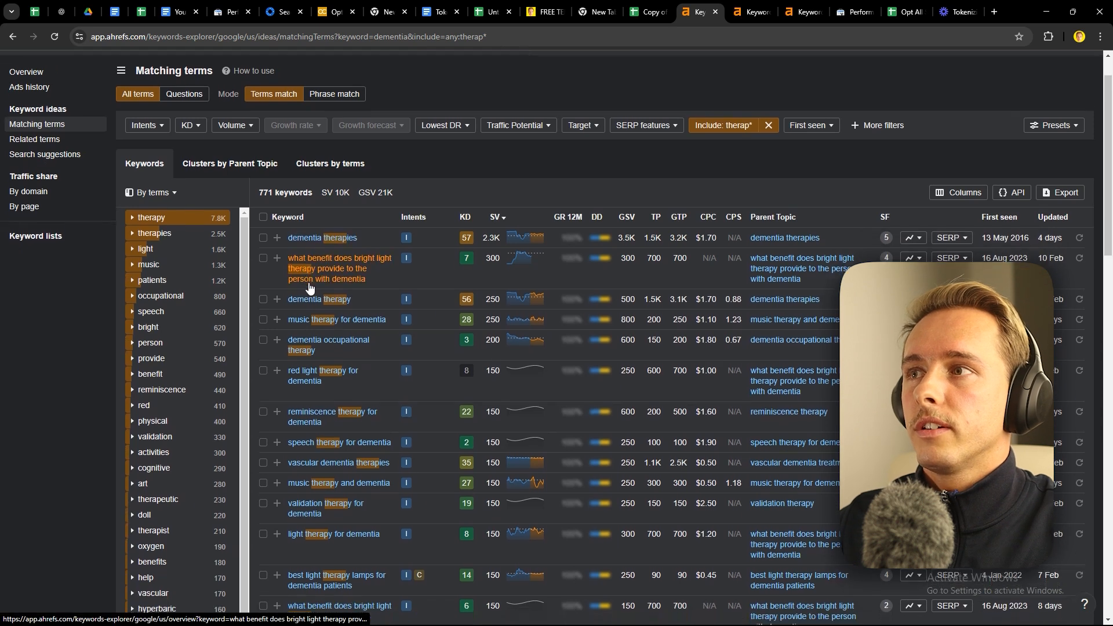
{"action": "scroll", "coordinate": [332, 390], "scroll_direction": "down", "scroll_amount": 2}
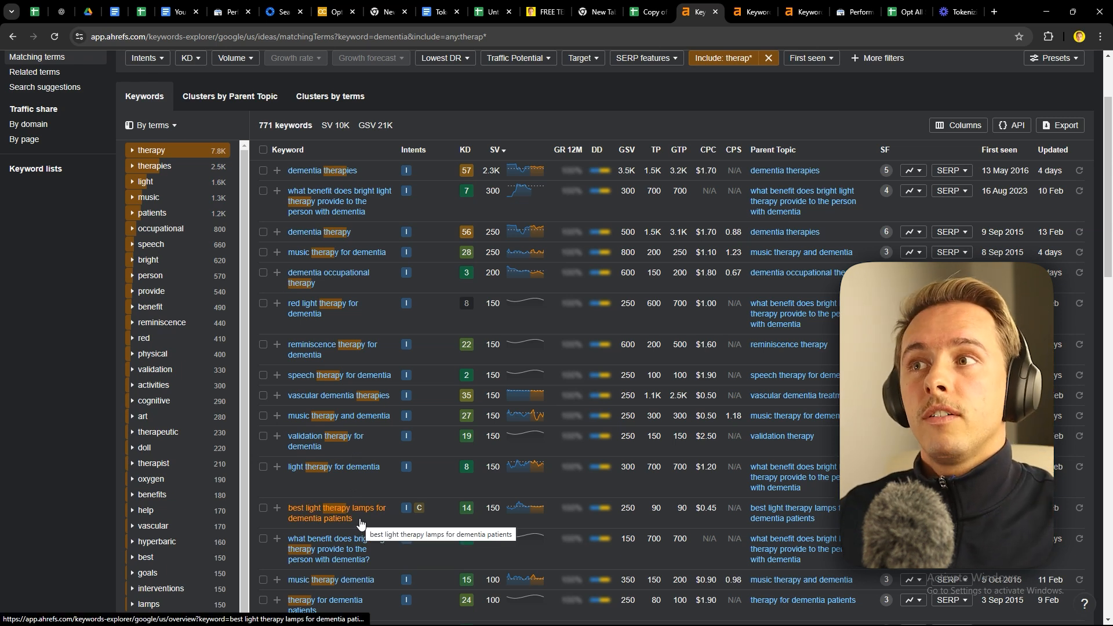
{"action": "scroll", "coordinate": [483, 390], "scroll_direction": "up", "scroll_amount": 2}
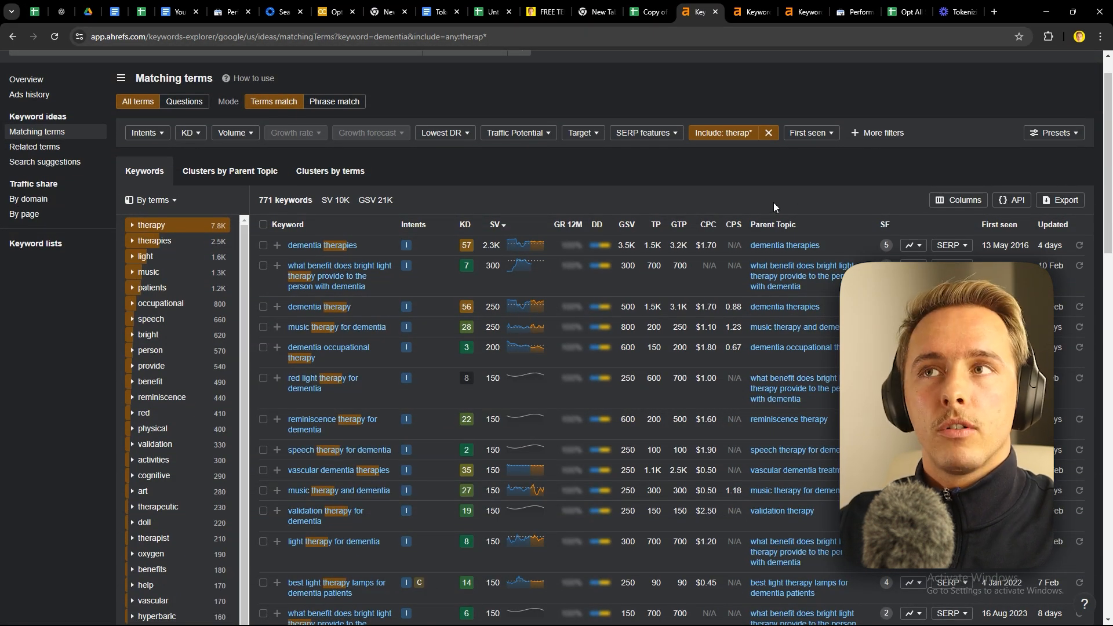
- Switch to Search Console, review the top queries and performance chart for "therapy", and remove that query filter
{"action": "left_click", "coordinate": [863, 134]}
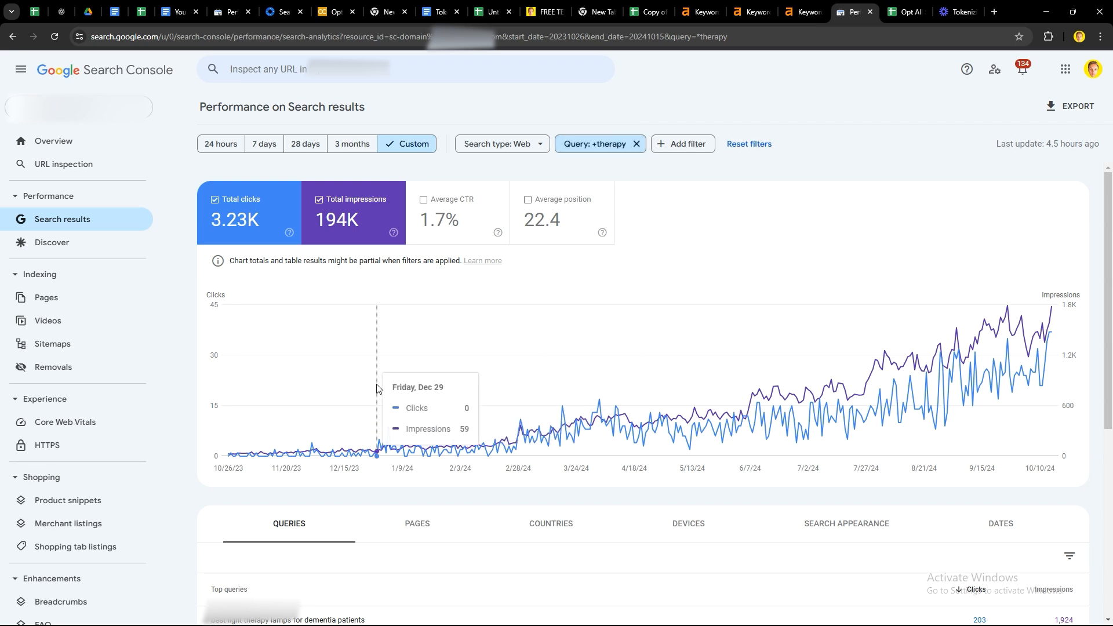
{"action": "scroll", "coordinate": [376, 389], "scroll_direction": "down", "scroll_amount": 4}
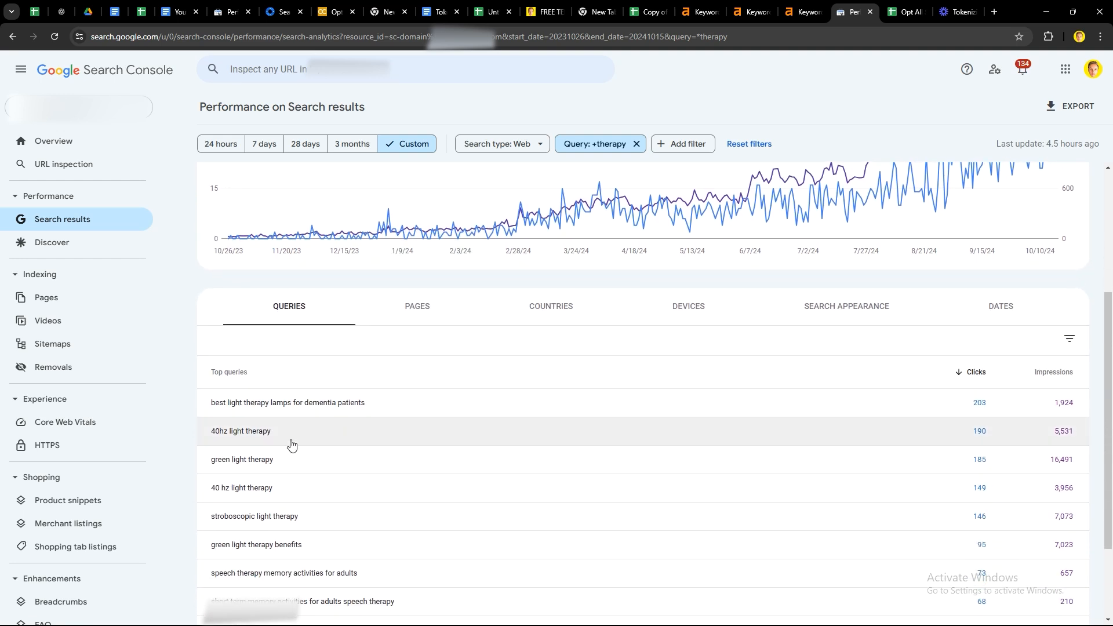
{"action": "scroll", "coordinate": [291, 443], "scroll_direction": "up", "scroll_amount": 3}
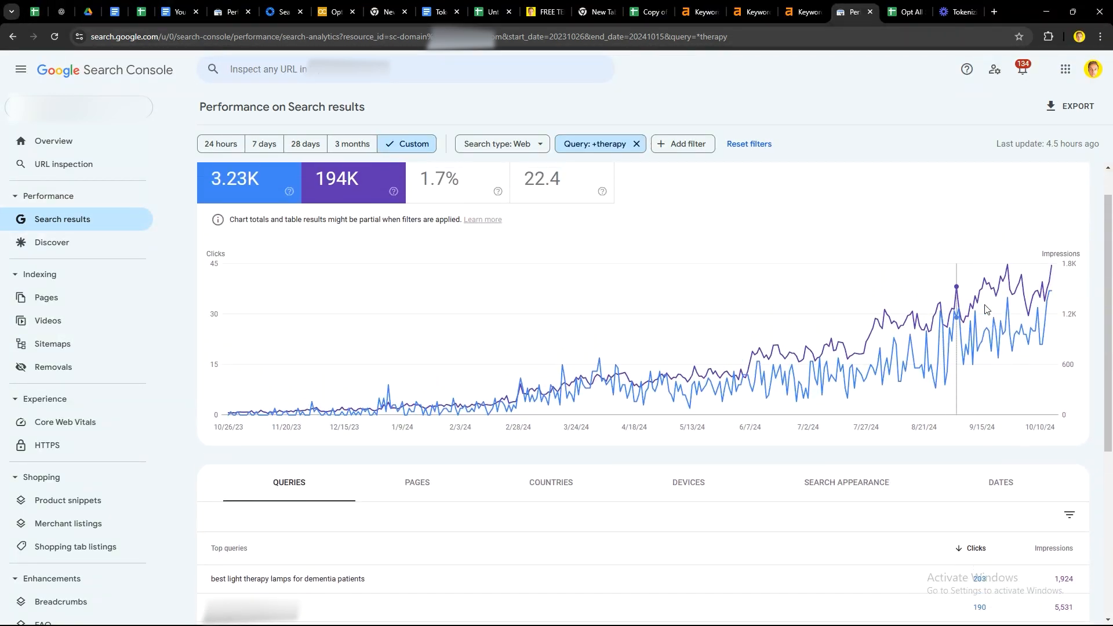
{"action": "scroll", "coordinate": [985, 308], "scroll_direction": "up", "scroll_amount": 1}
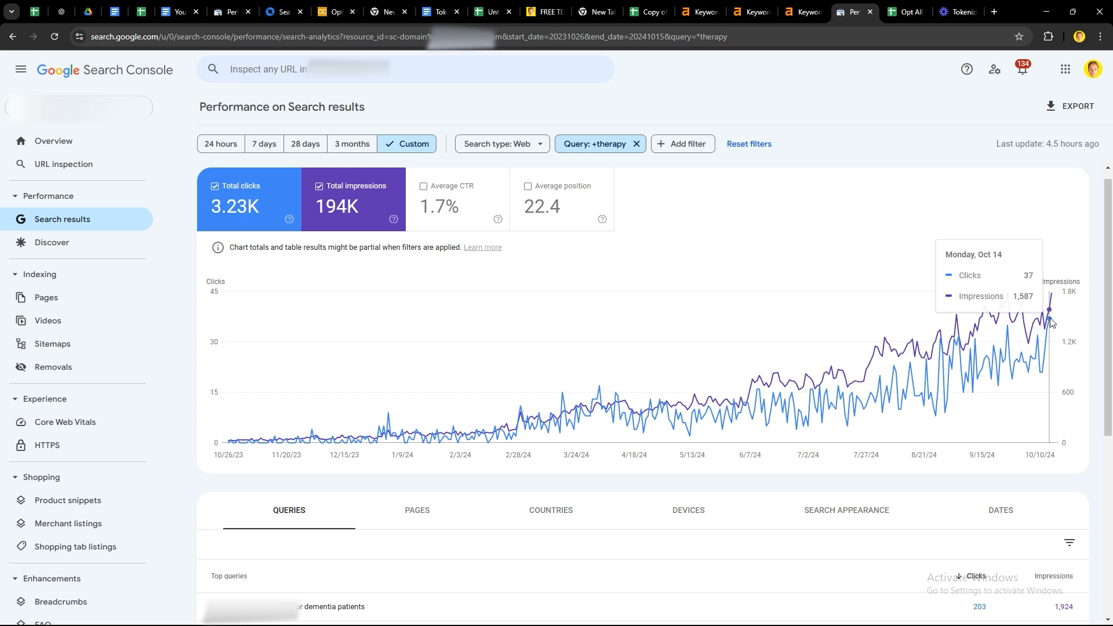
{"action": "left_click", "coordinate": [635, 144]}
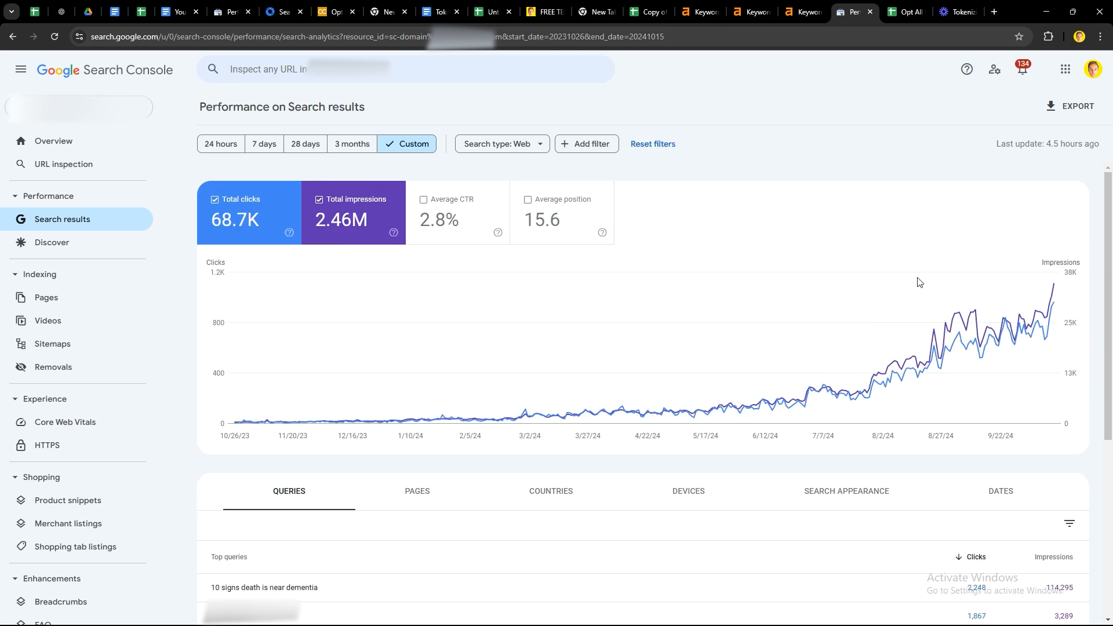
{"action": "mouse_move", "coordinate": [1053, 297]}
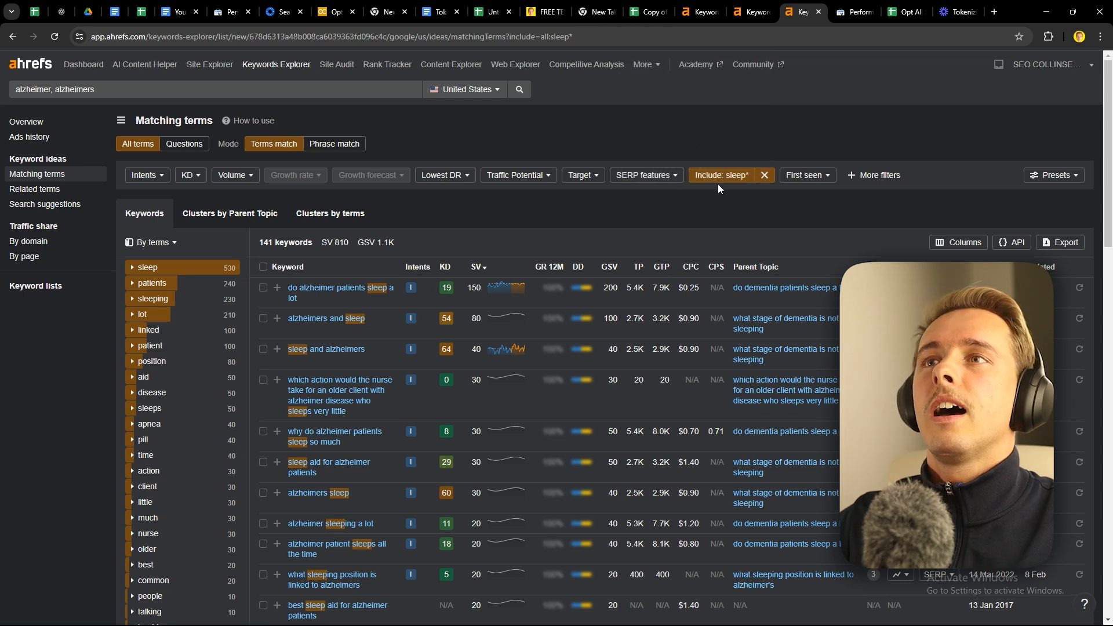
- Examine the Ahrefs "alzheimer, alzheimers" keywords filtered by "sleep*", check the Opt All SEO pages spreadsheet, and return to Search Console
{"action": "left_click", "coordinate": [719, 176]}
{"action": "left_click", "coordinate": [717, 162]}
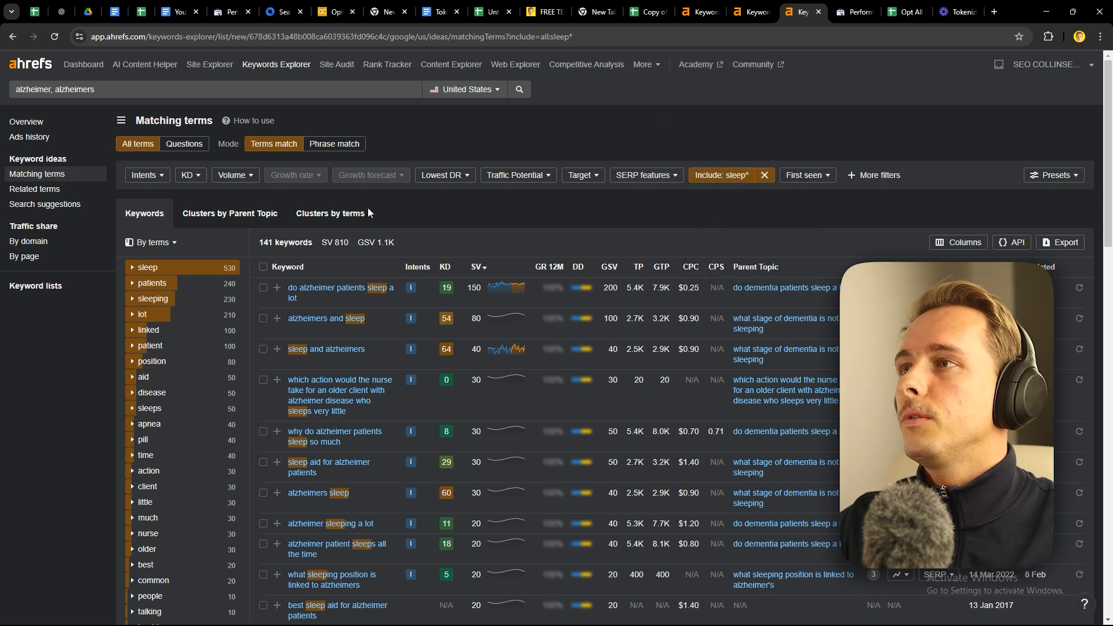
{"action": "double_click", "coordinate": [267, 242]}
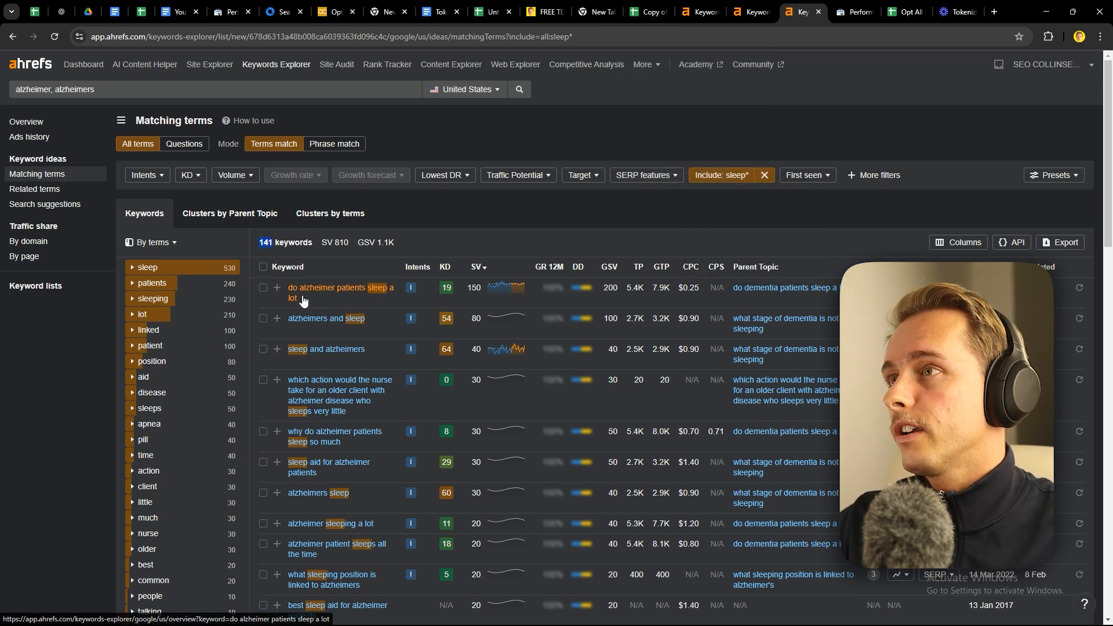
{"action": "scroll", "coordinate": [302, 312], "scroll_direction": "down", "scroll_amount": 3}
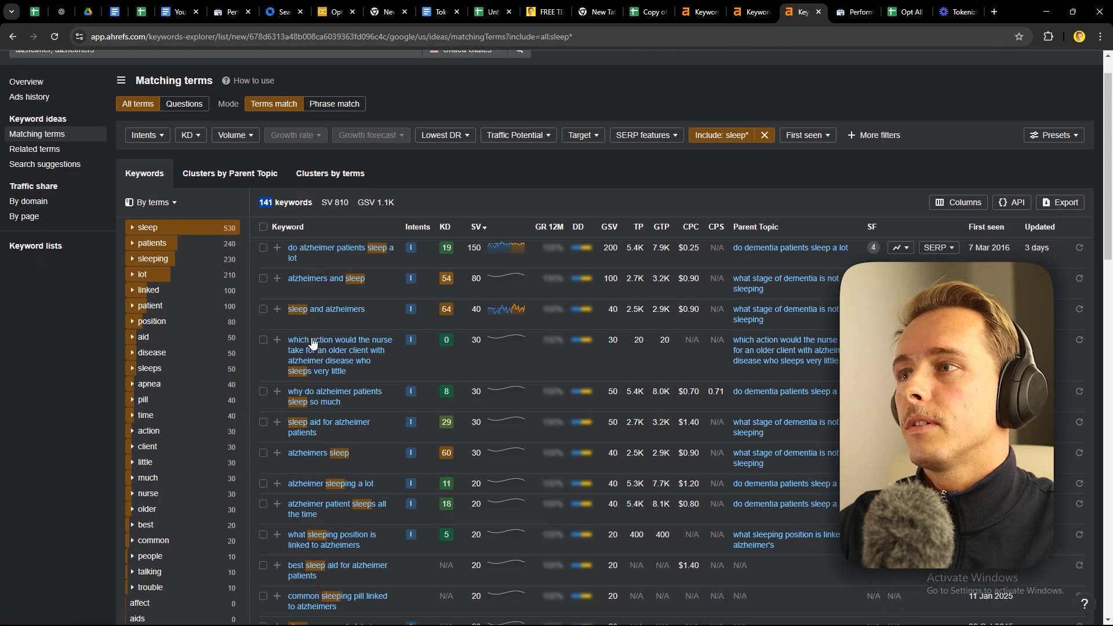
{"action": "scroll", "coordinate": [309, 356], "scroll_direction": "down", "scroll_amount": 1}
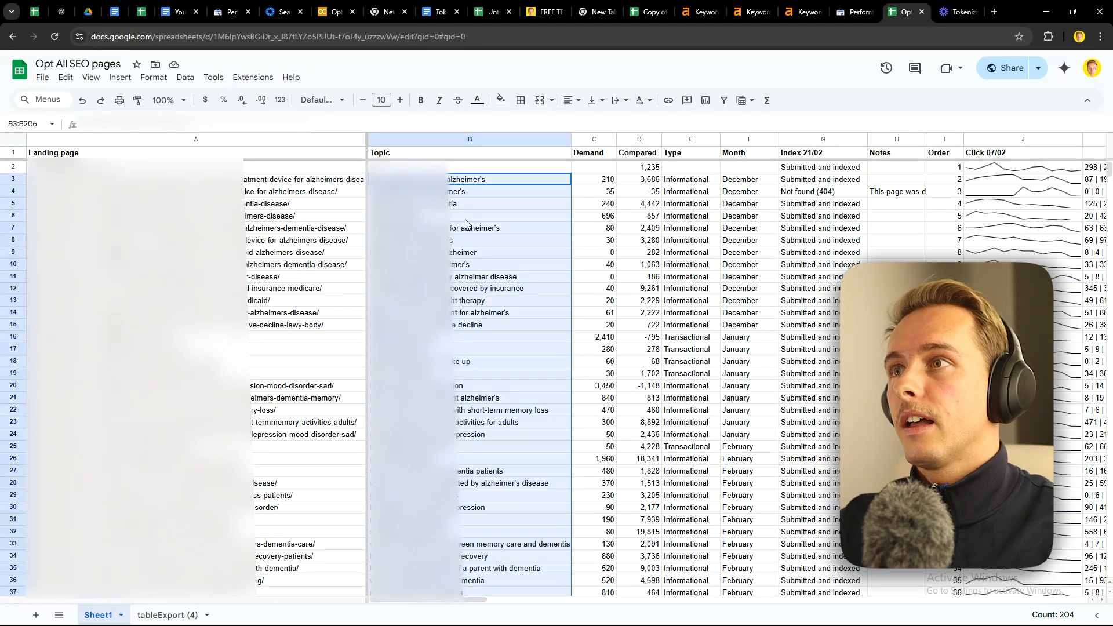
{"action": "left_click", "coordinate": [855, 7]}
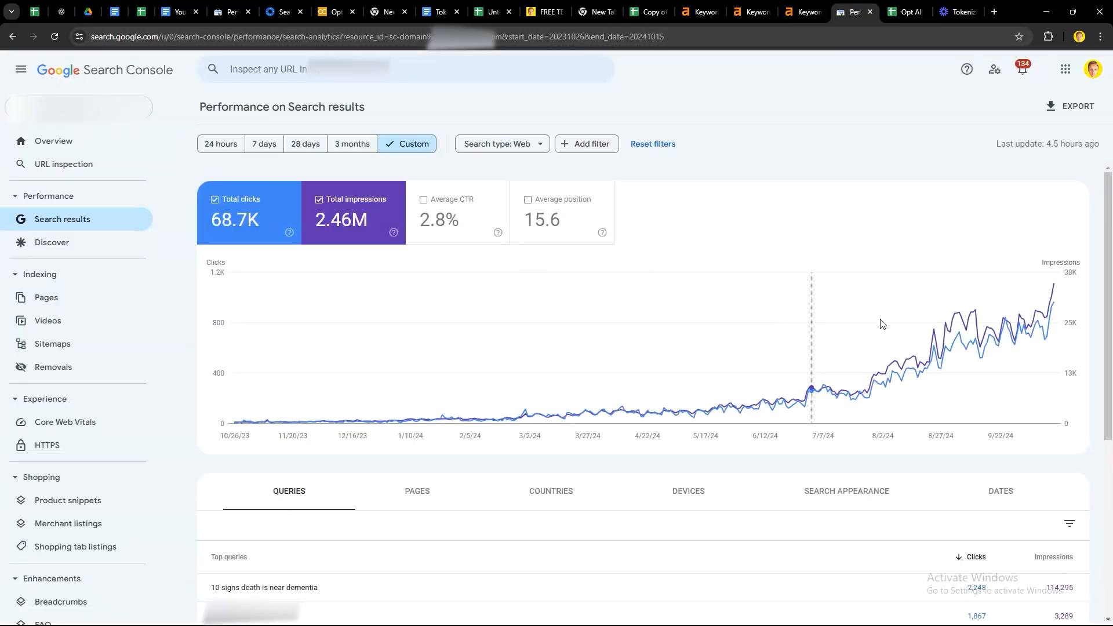